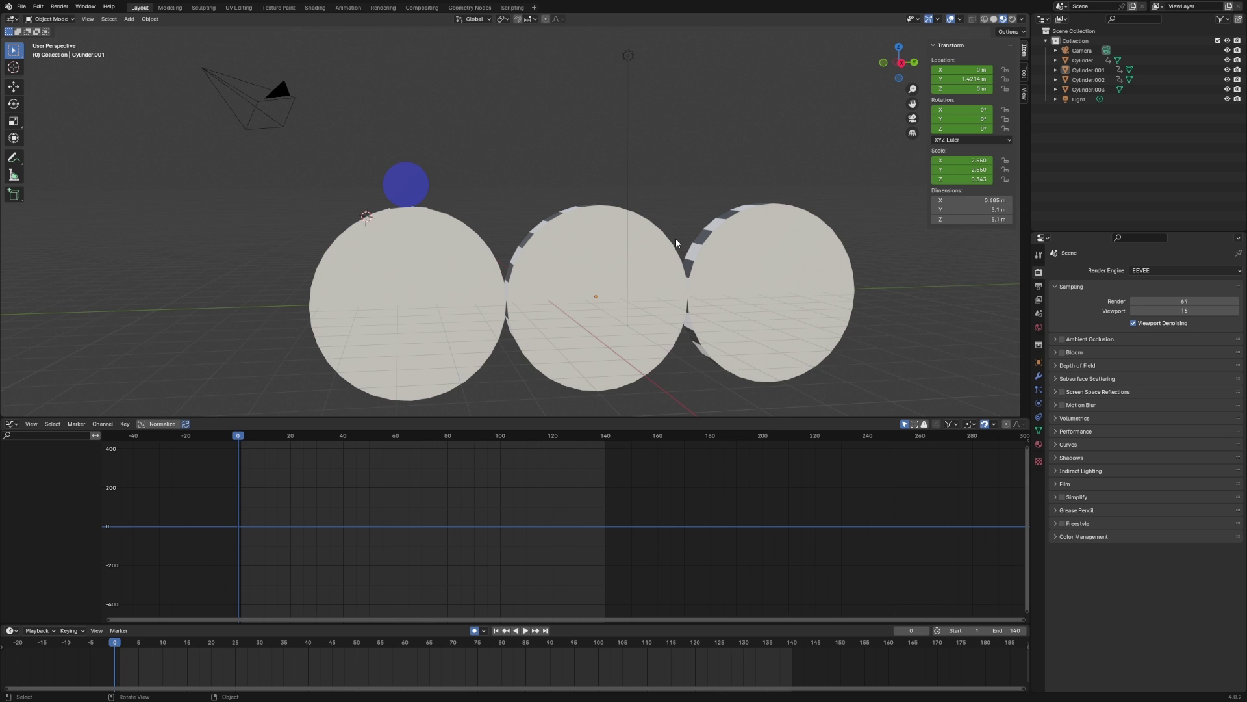
Play the animation briefly to watch the white cylinders turn, then stop playback.
middle_click_drag(623, 218, 630, 221)
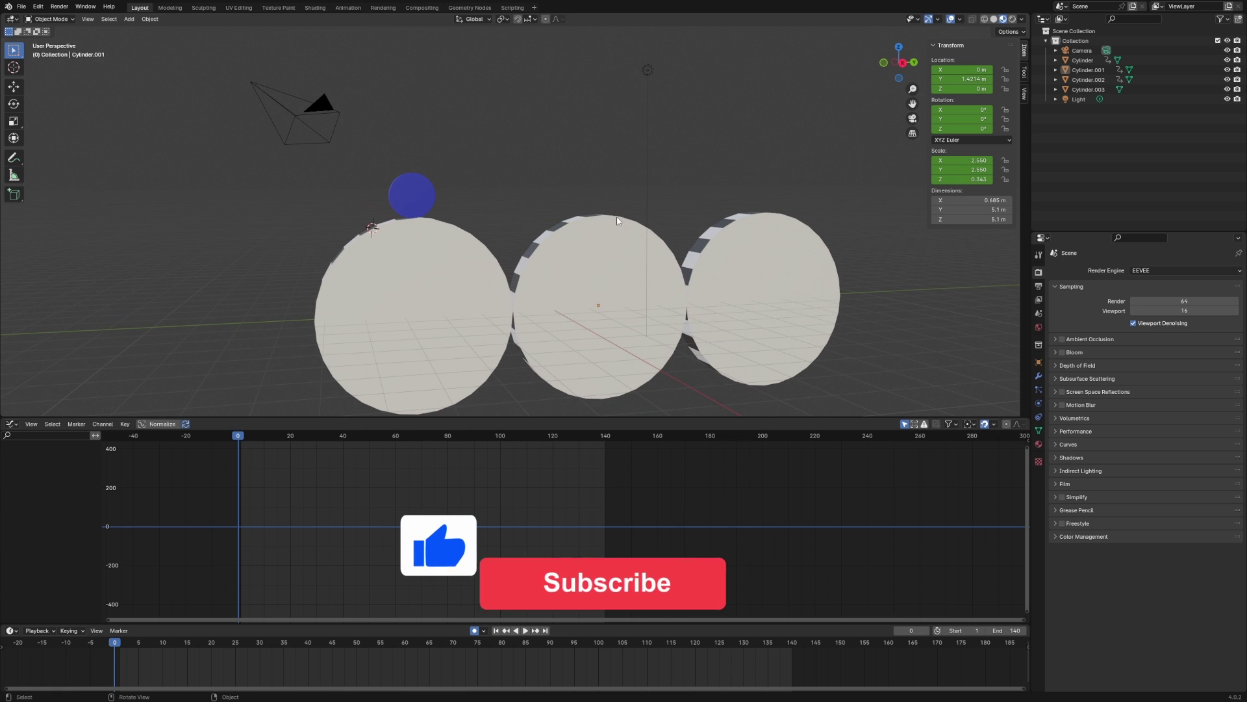
middle_click_drag(559, 205, 567, 275)
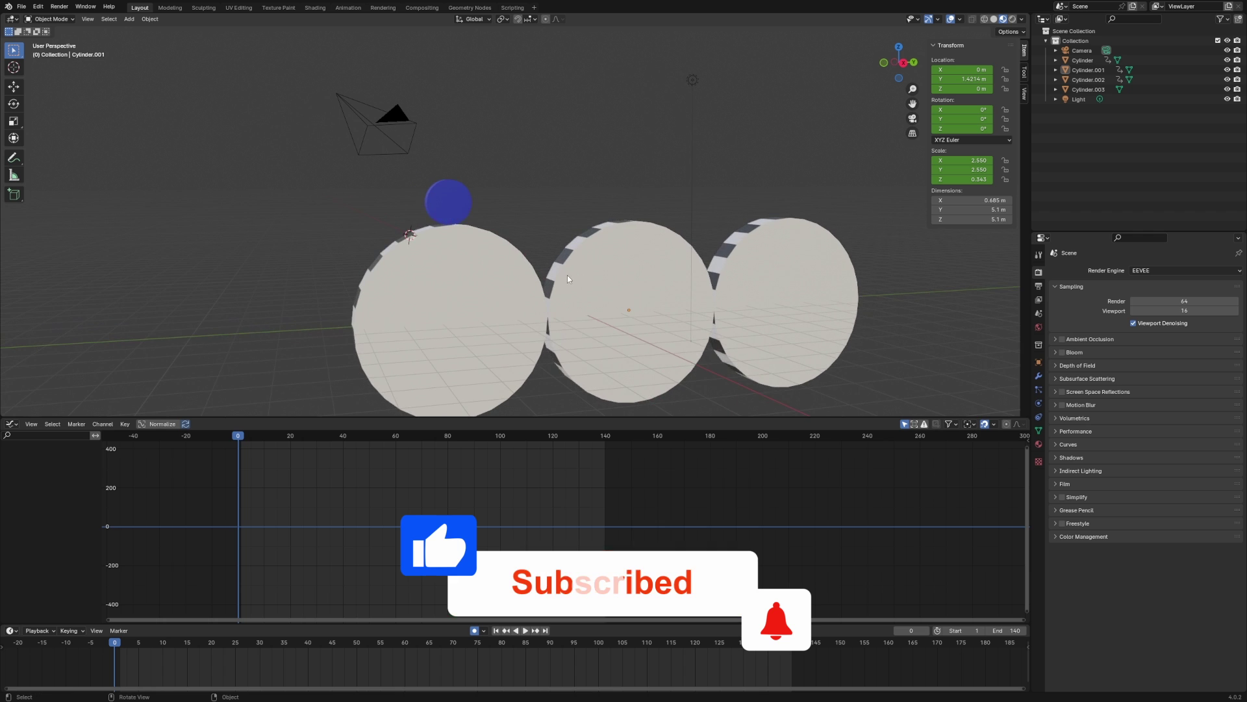
key("space")
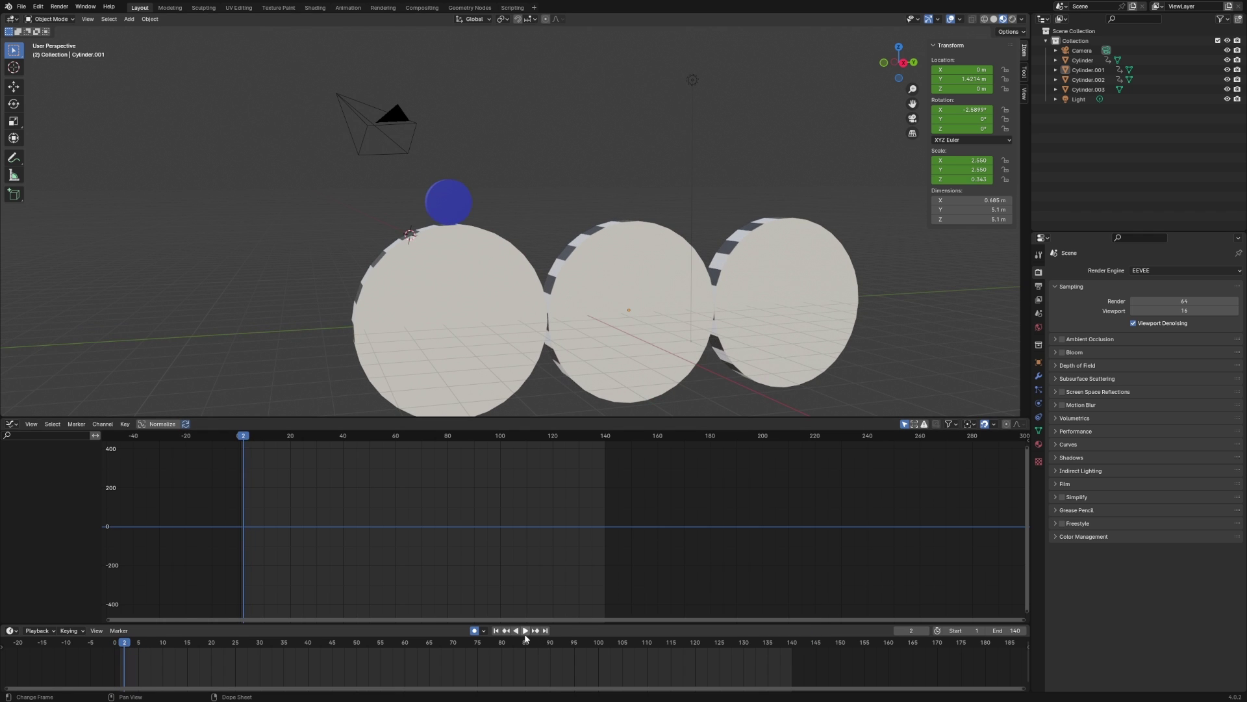
left_click(525, 635)
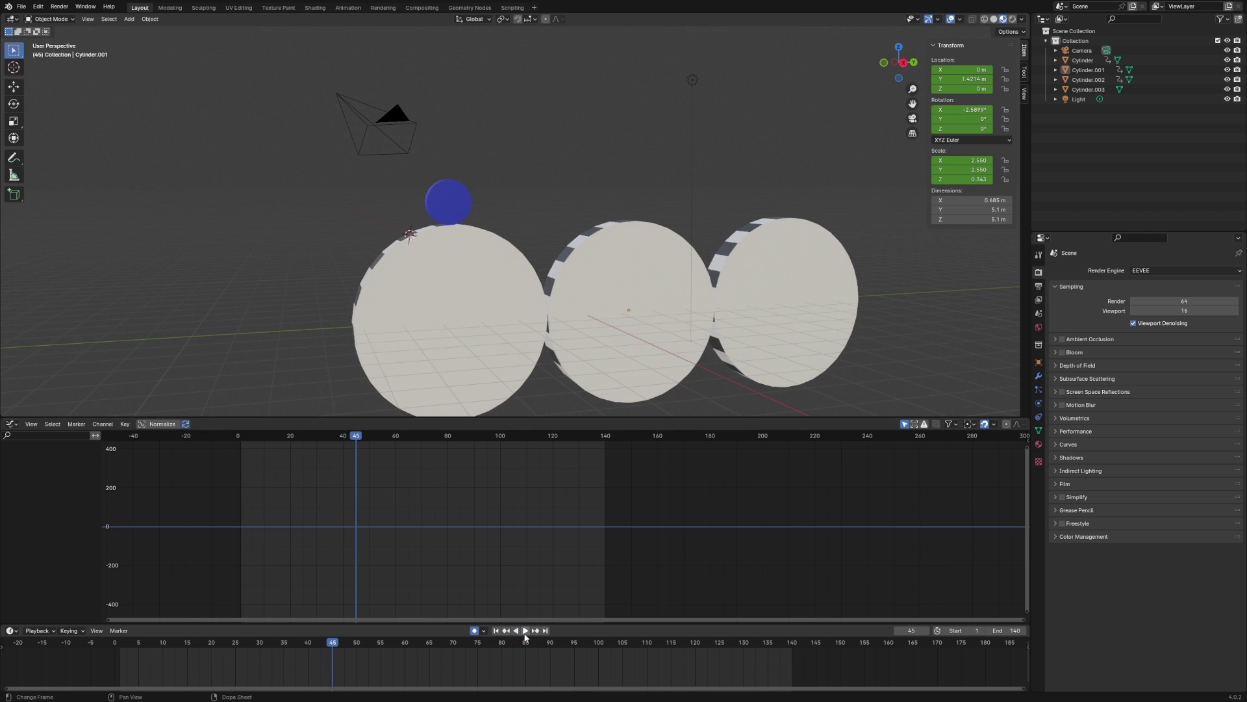
middle_click_drag(610, 373, 577, 334)
Select the small blue disc, scrub to frame 12, and play the animation again.
left_click_drag(132, 644, 124, 641)
scroll(491, 228, "up", 2)
middle_click_drag(489, 216, 613, 250)
left_click(501, 187)
left_click_drag(130, 645, 172, 639)
middle_click_drag(486, 329, 473, 224)
key("space")
Select the middle cylinder Cylinder.001 and scrub to frame 48 to watch its rotation change.
left_click(465, 284)
middle_click_drag(510, 315, 460, 295, "shift")
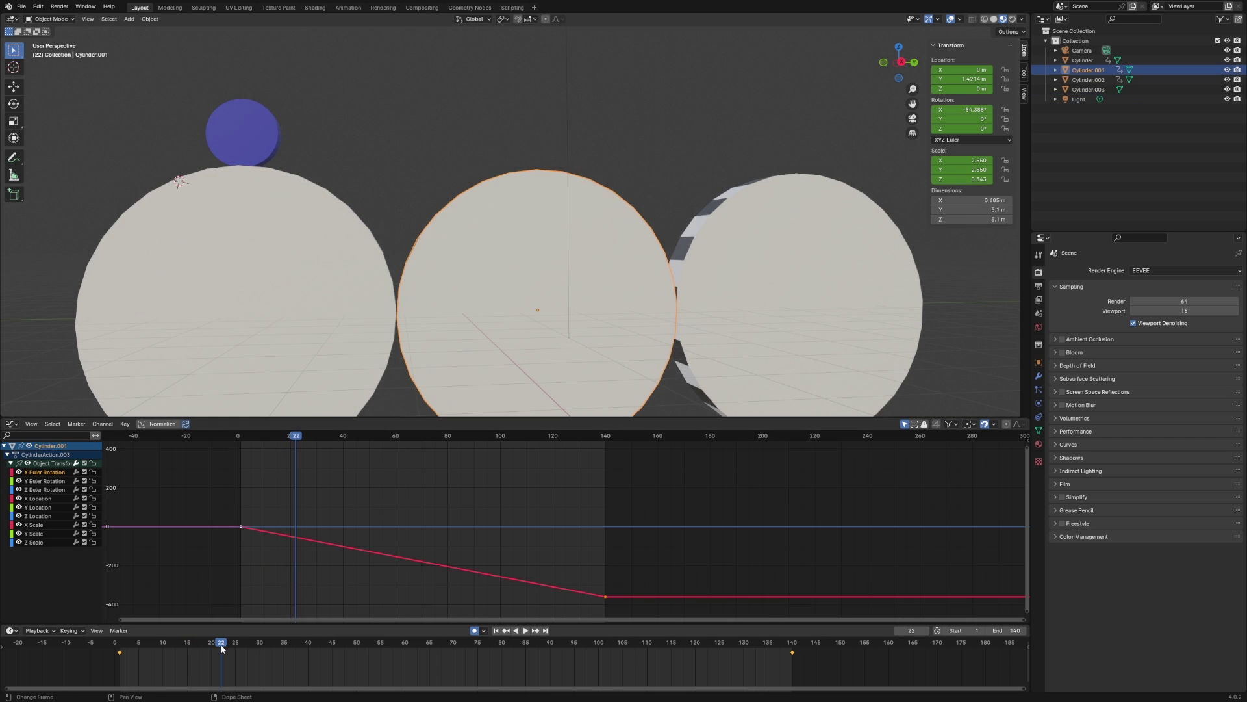
mouse_move(221, 644)
left_mouse_down()
mouse_move(198, 642)
mouse_move(236, 644)
left_mouse_up()
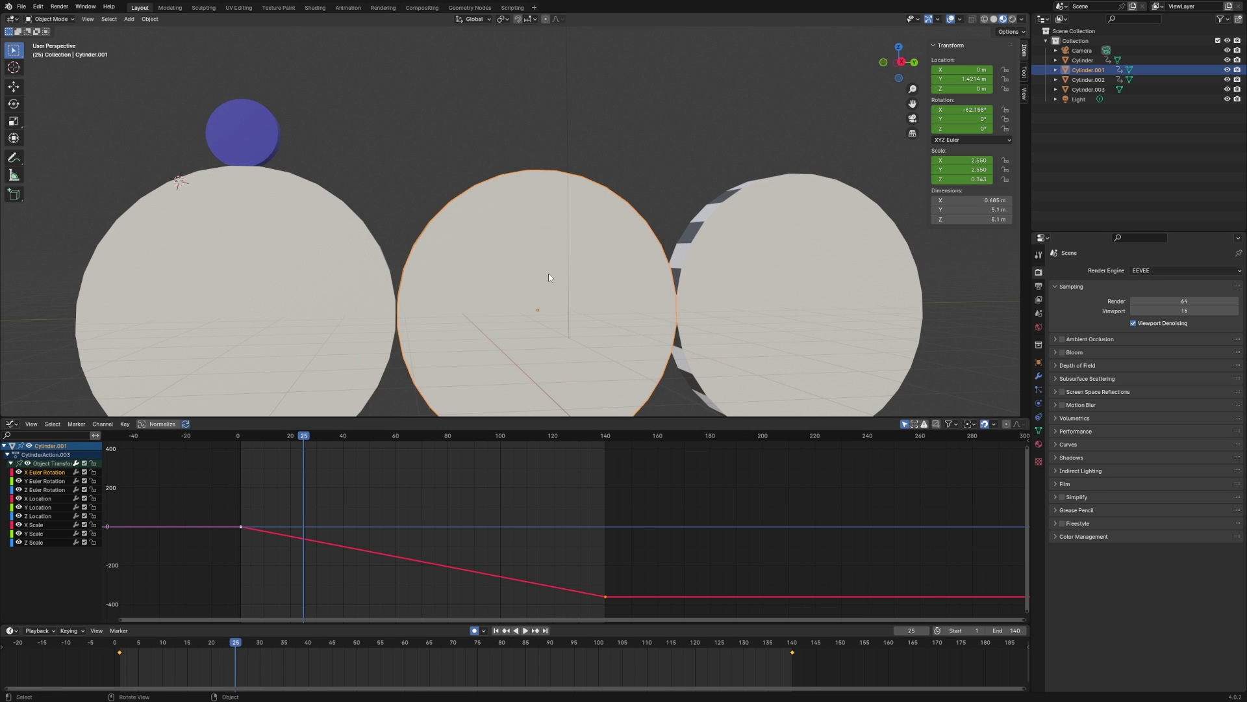
left_click_drag(247, 645, 347, 642)
middle_click_drag(669, 271, 587, 269, "shift")
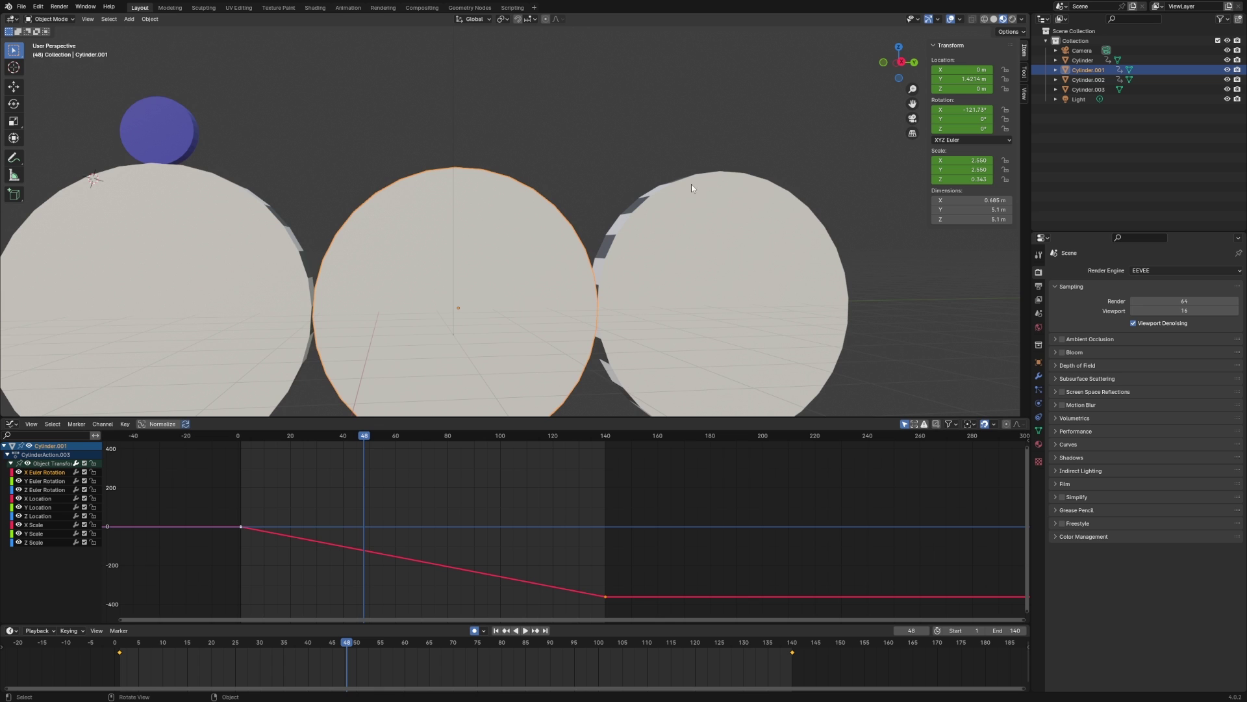
middle_click_drag(693, 291, 585, 311)
Scrub back and set the current frame to 1.
left_click_drag(194, 647, 123, 652)
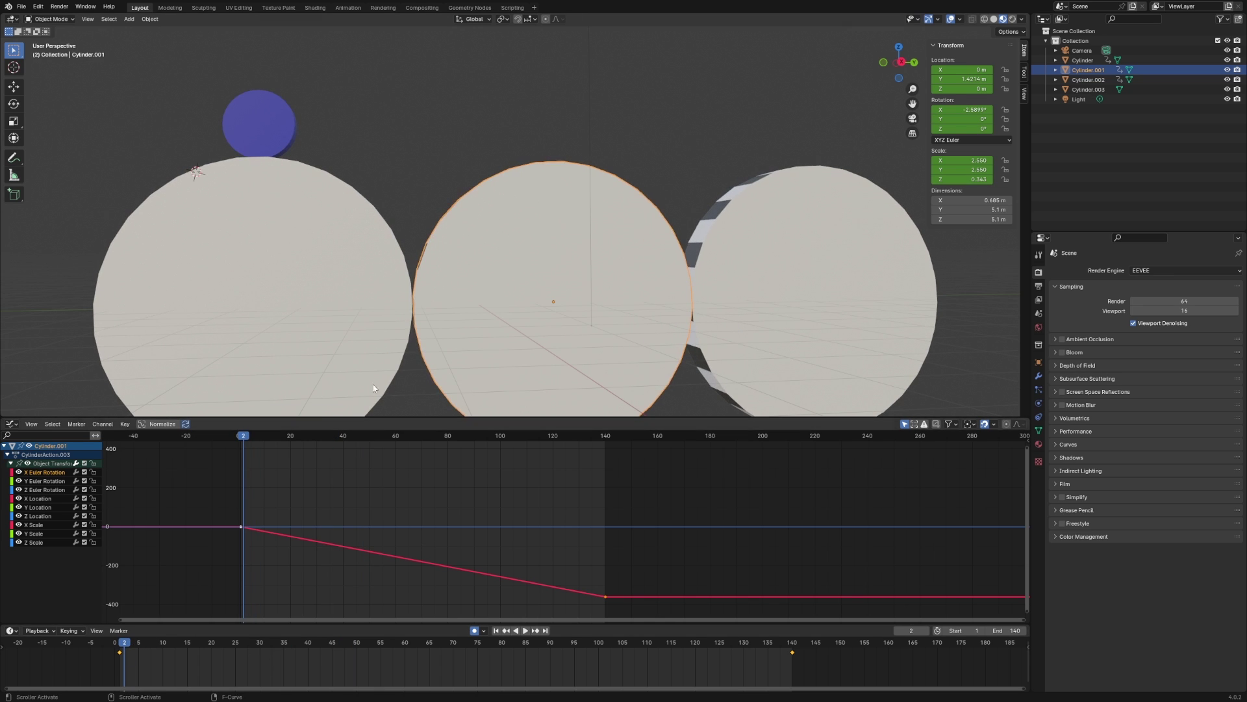
middle_click_drag(387, 325, 456, 296, "shift")
left_click(119, 649)
middle_click_drag(559, 276, 576, 274, "shift")
left_click(535, 140)
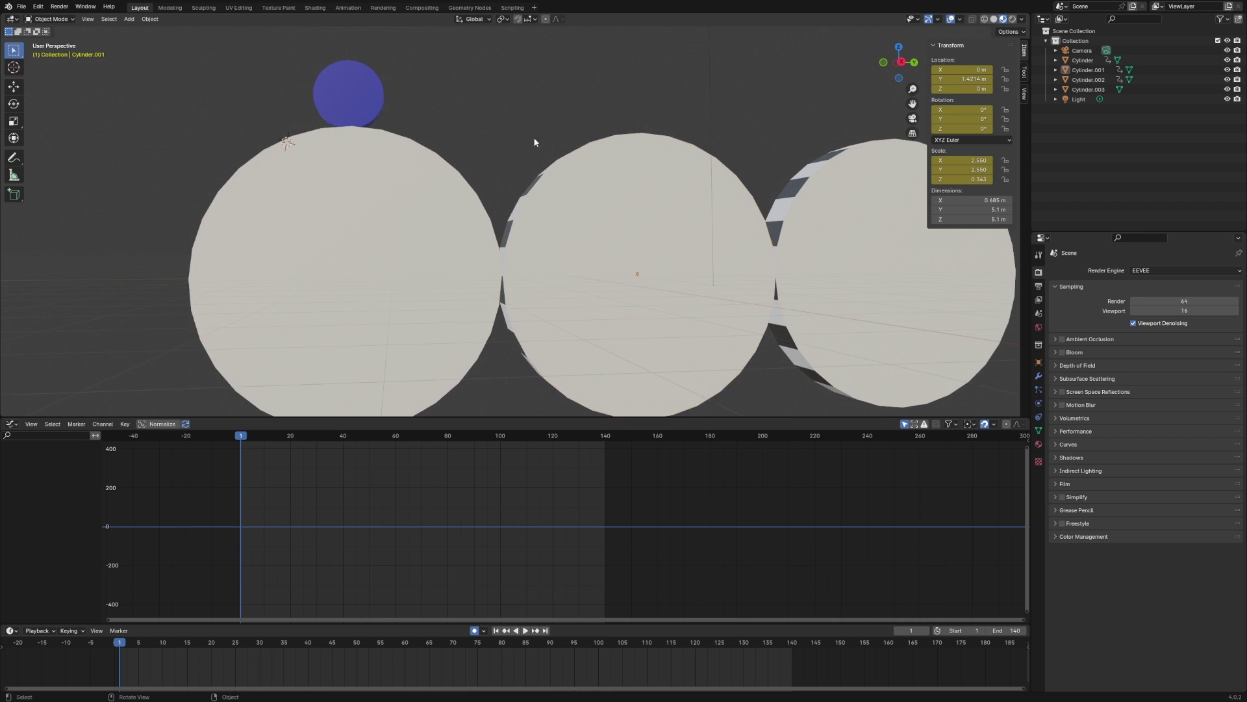
middle_click_drag(479, 297, 517, 303)
scroll(518, 302, "down", 1)
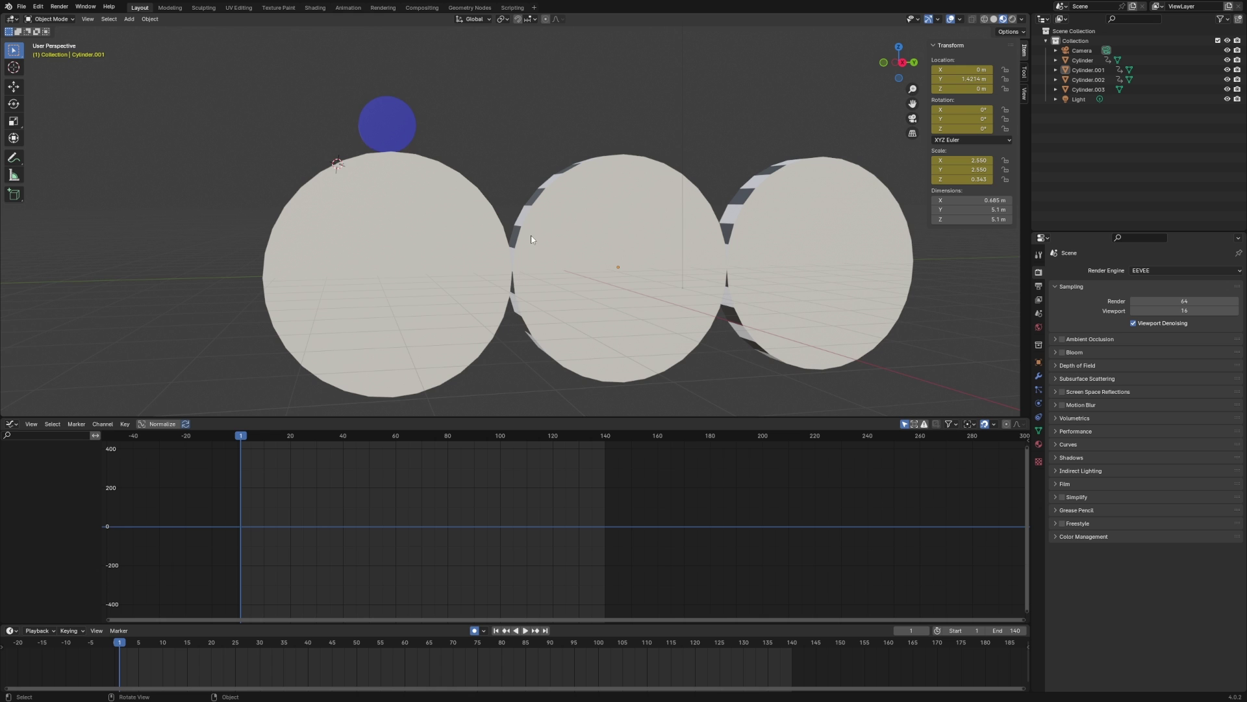
middle_click_drag(533, 235, 567, 295)
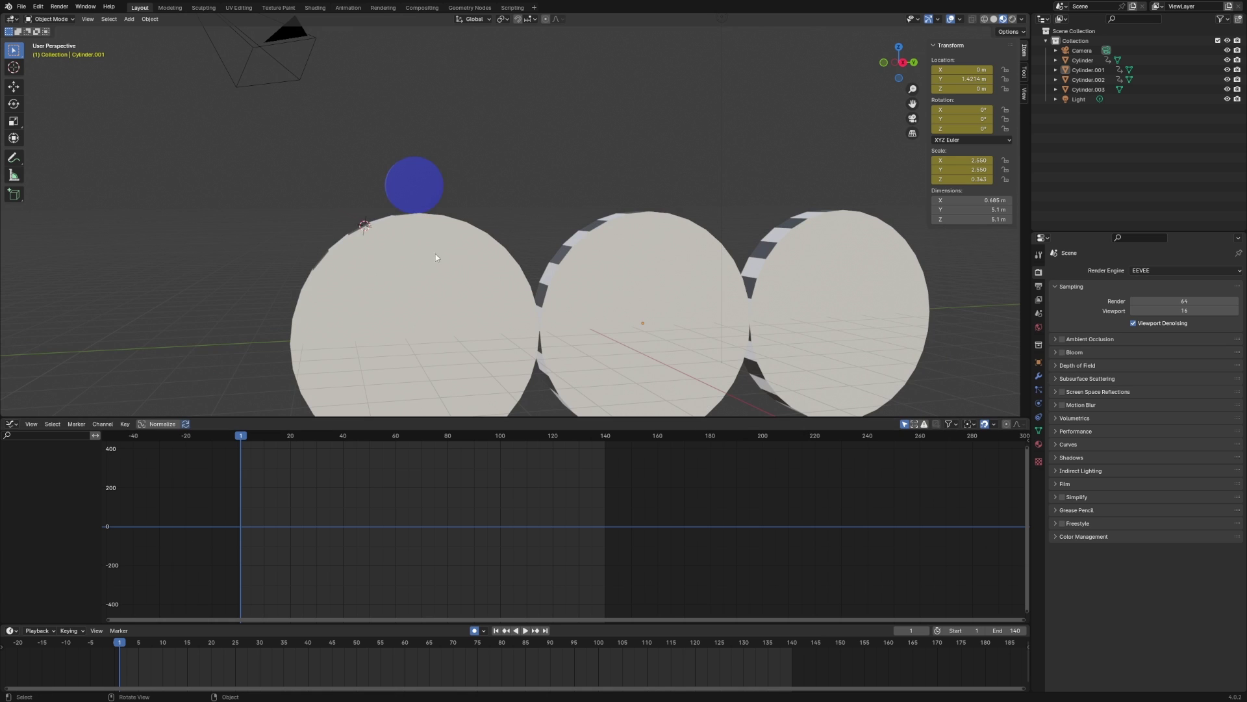
Select the blue disc Cylinder.003 and show its Object Constraint Properties.
left_click(409, 199)
scroll(529, 204, "up", 1)
middle_click_drag(528, 204, 586, 190, "shift")
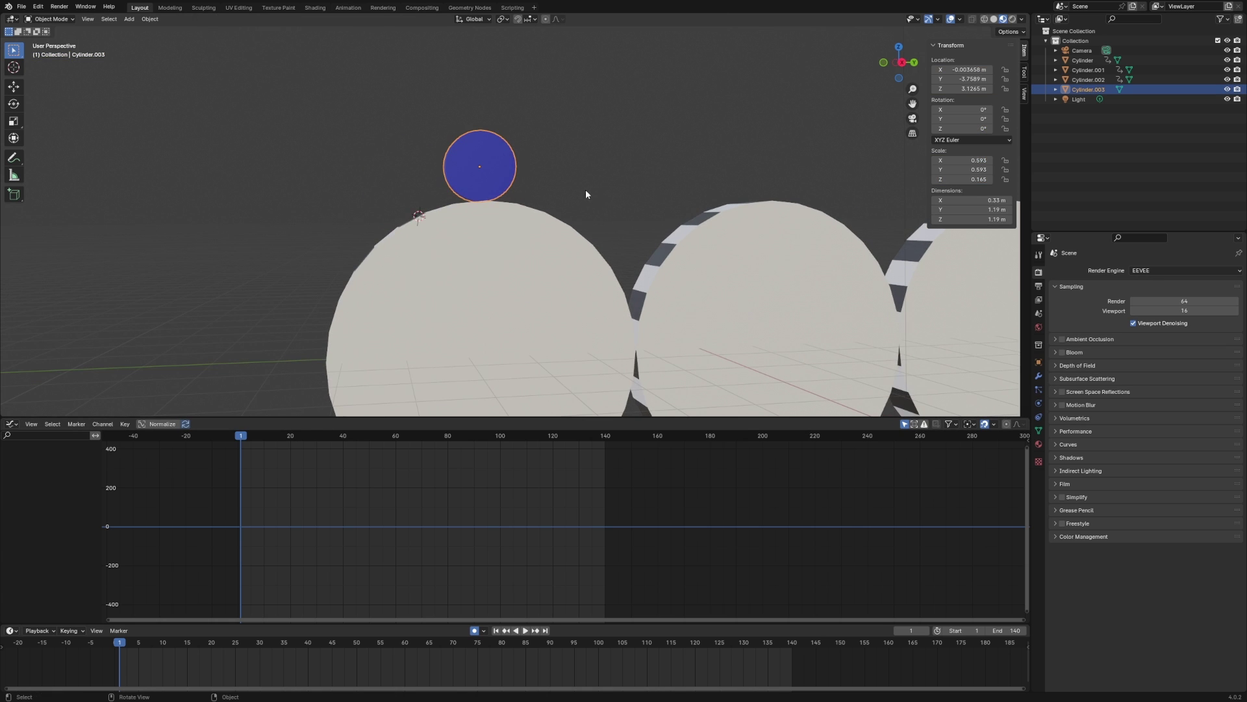
left_click(1039, 418)
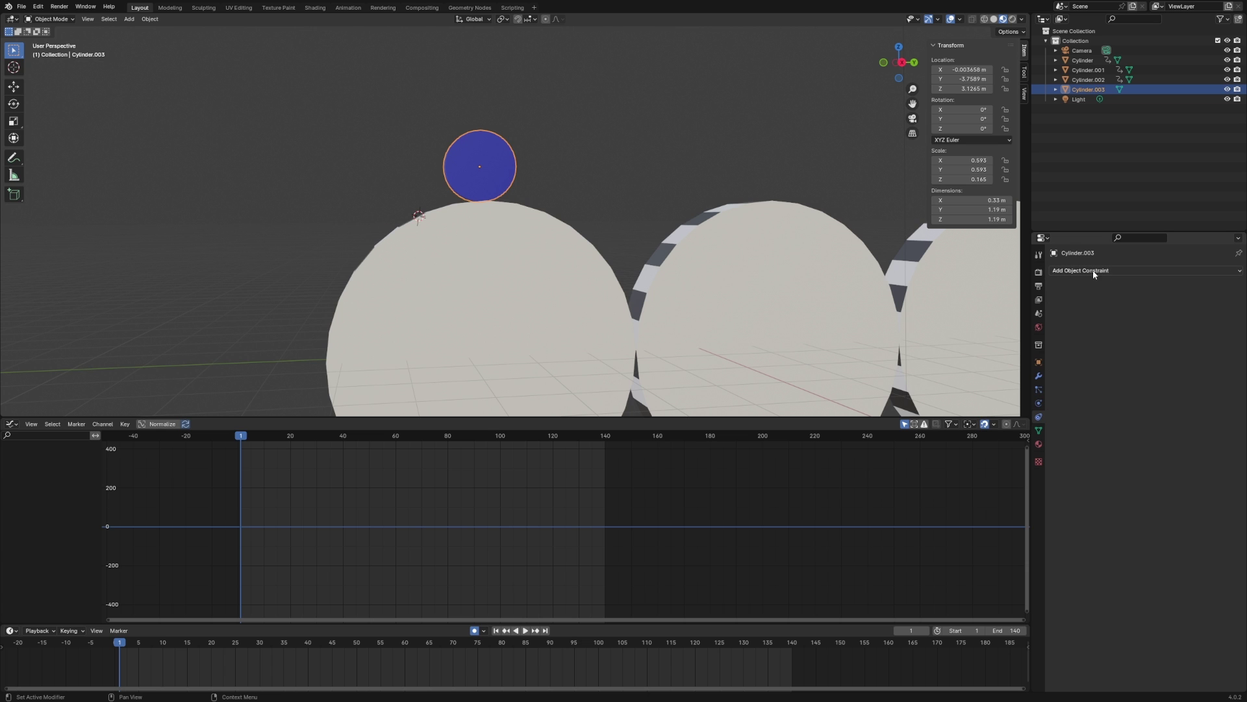
middle_click_drag(712, 233, 727, 212)
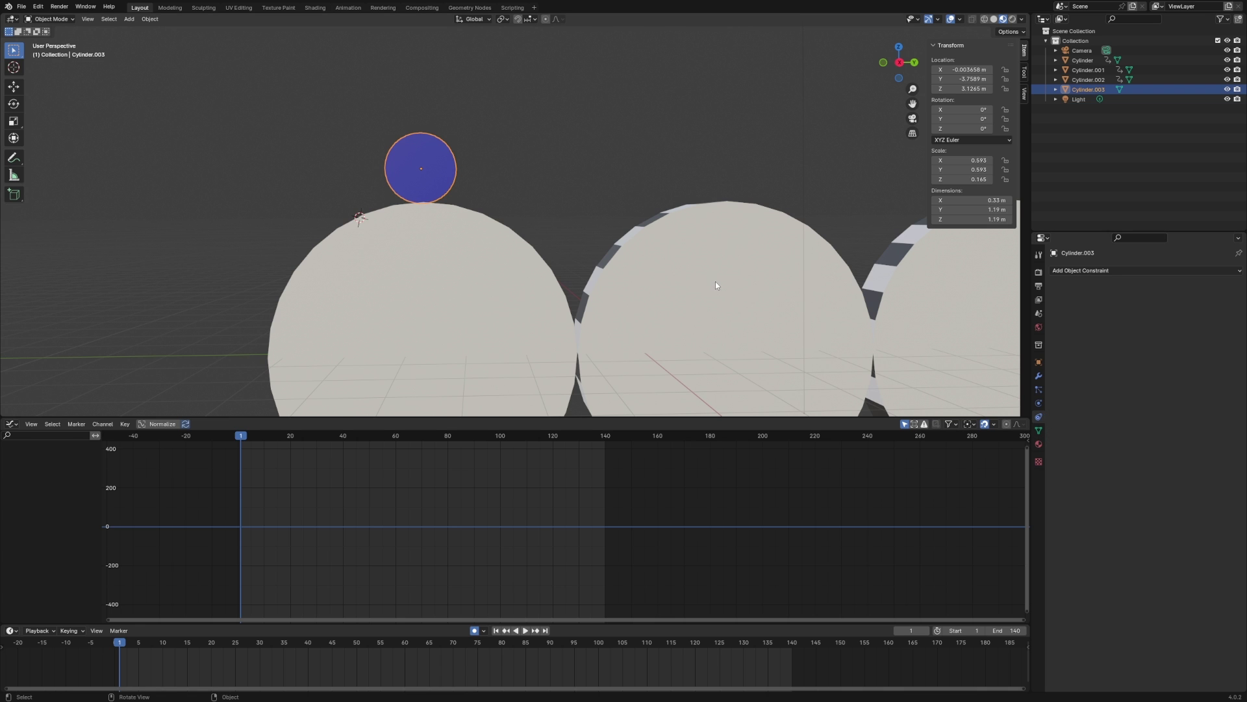
middle_click_drag(715, 282, 741, 280)
Add a Child Of constraint to Cylinder.003 and pick the large Cylinder as its target.
left_click(1111, 271)
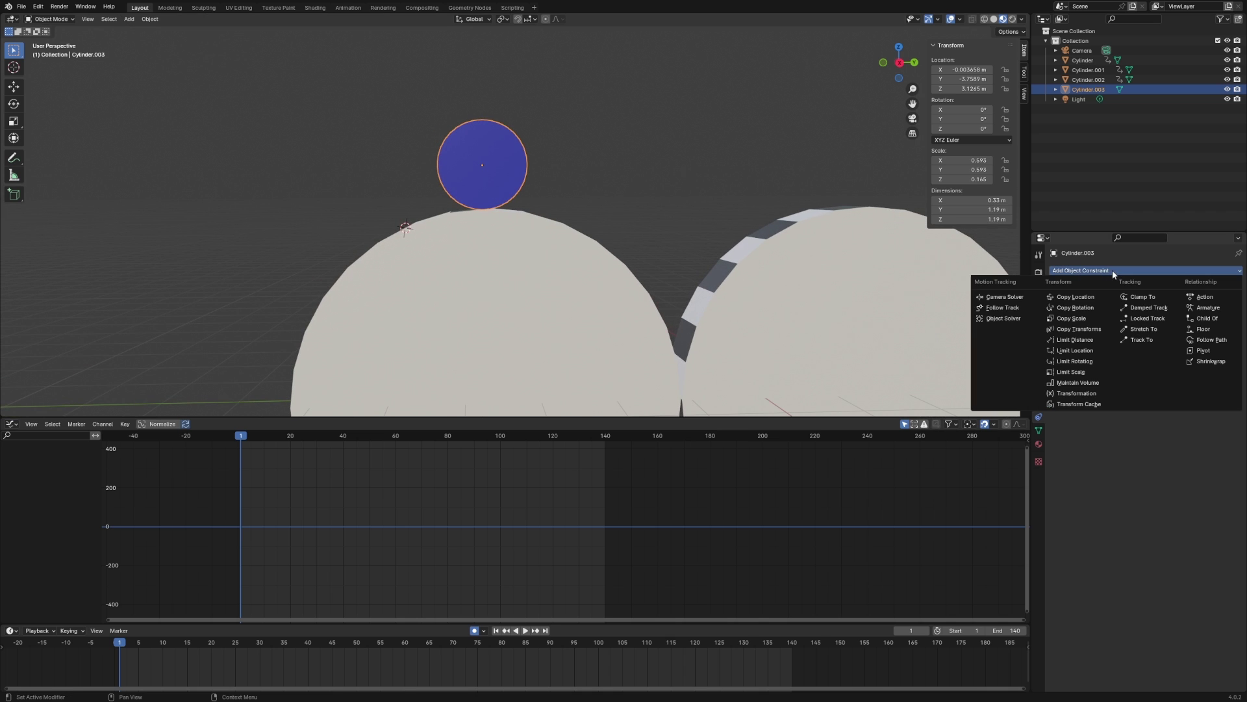
left_click(1210, 318)
mouse_move(708, 289)
middle_mouse_down()
mouse_move(687, 290)
mouse_move(718, 291)
middle_mouse_up()
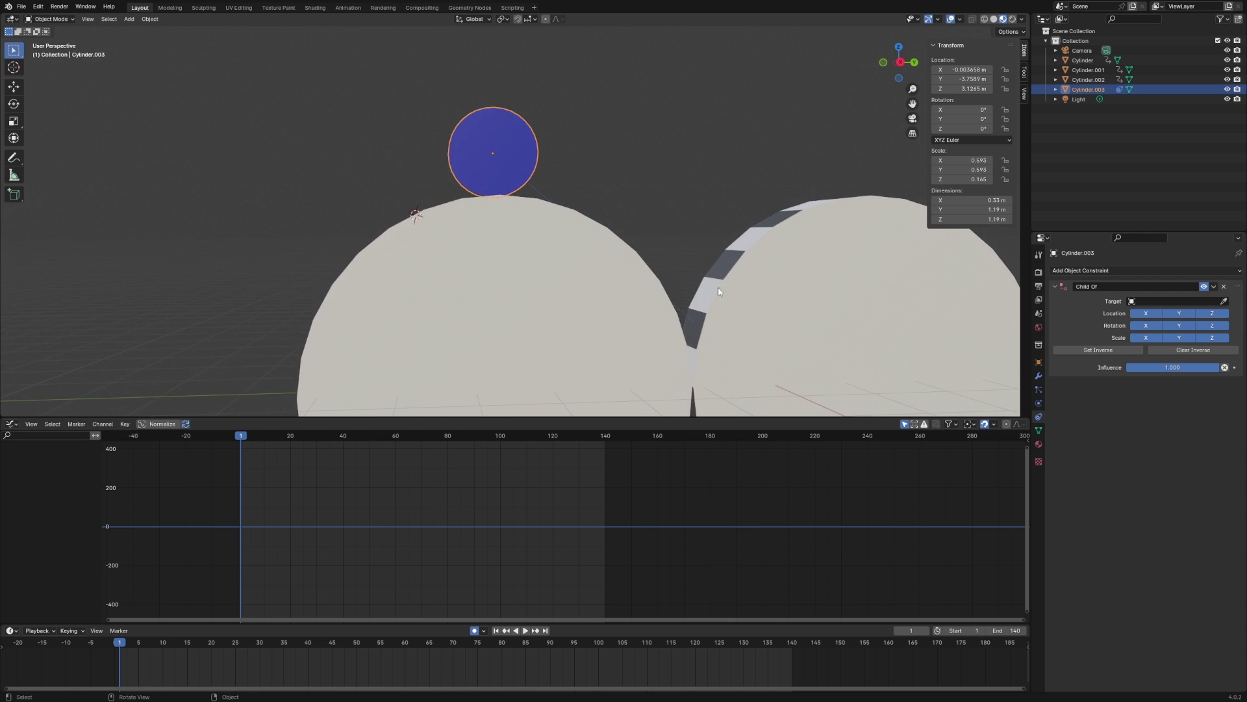
middle_click_drag(510, 169, 605, 245)
left_click(1224, 300)
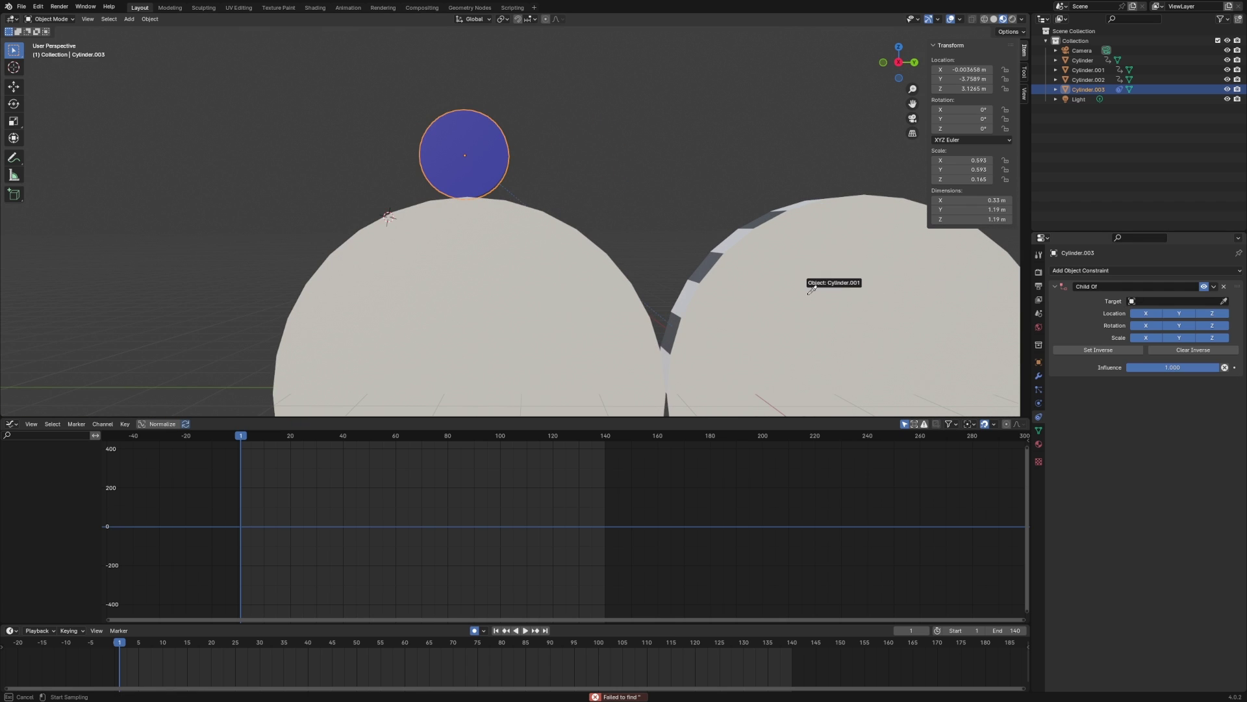
left_click(452, 270)
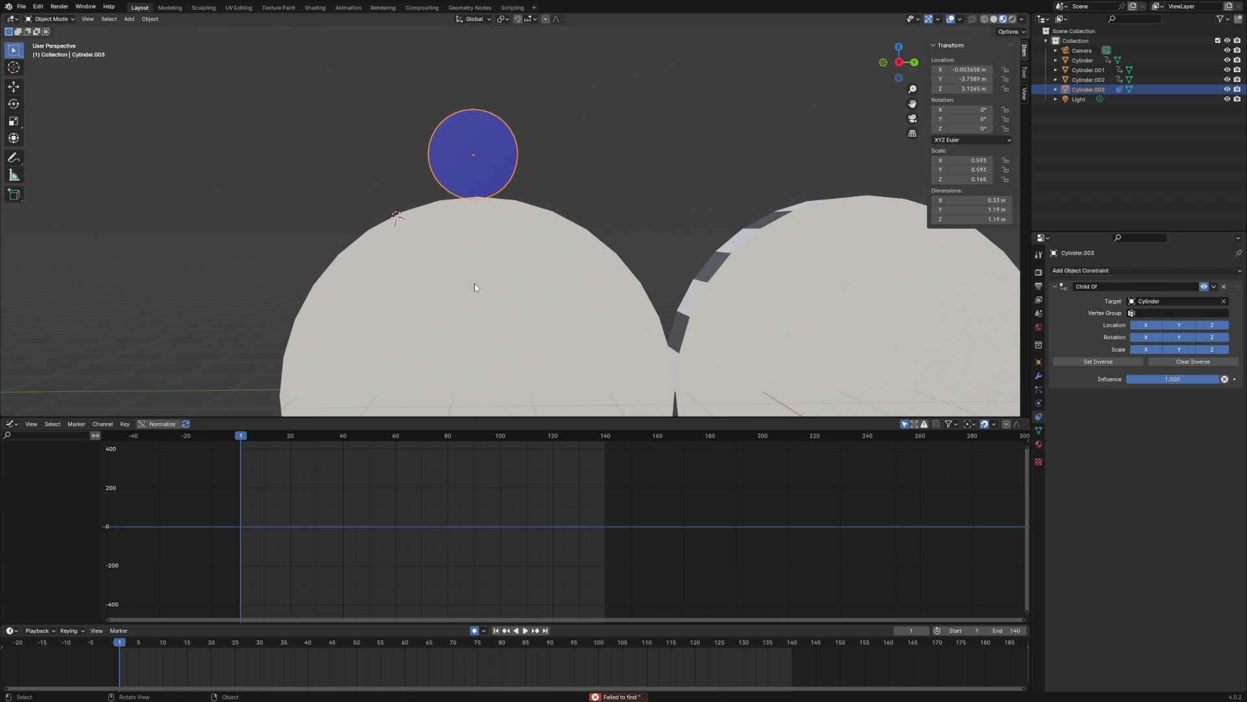
Scrub to confirm the disc follows the cylinder, return to frame 1, and activate the Move tool.
mouse_move(118, 658)
left_mouse_down()
mouse_move(259, 646)
mouse_move(119, 647)
left_mouse_up()
middle_click_drag(612, 279, 514, 314)
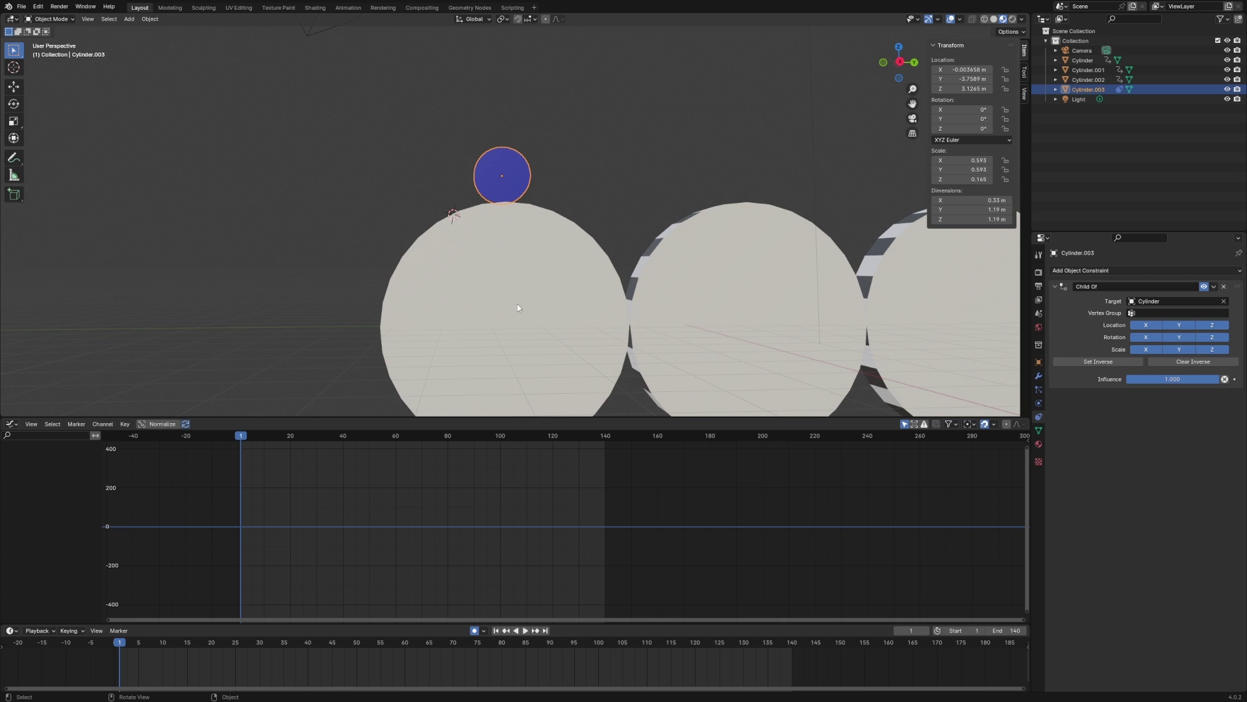
scroll(517, 305, "up", 2)
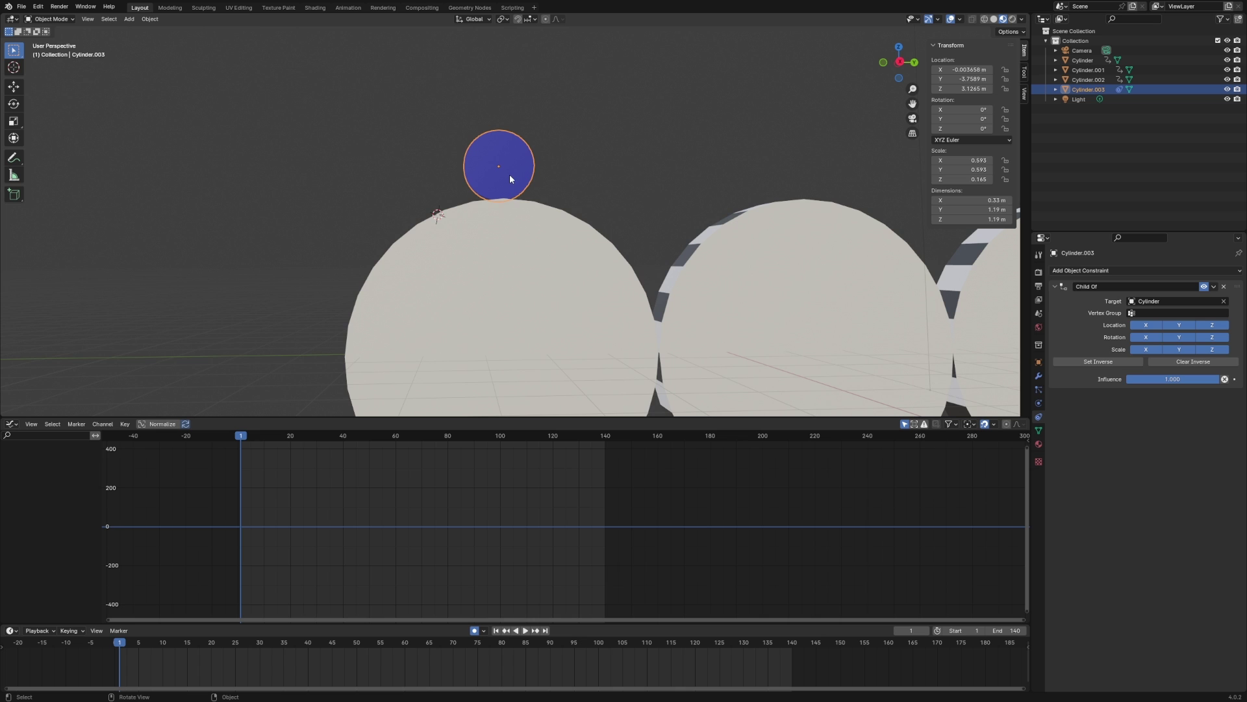
left_click(15, 87)
middle_click_drag(579, 189, 577, 198, "shift")
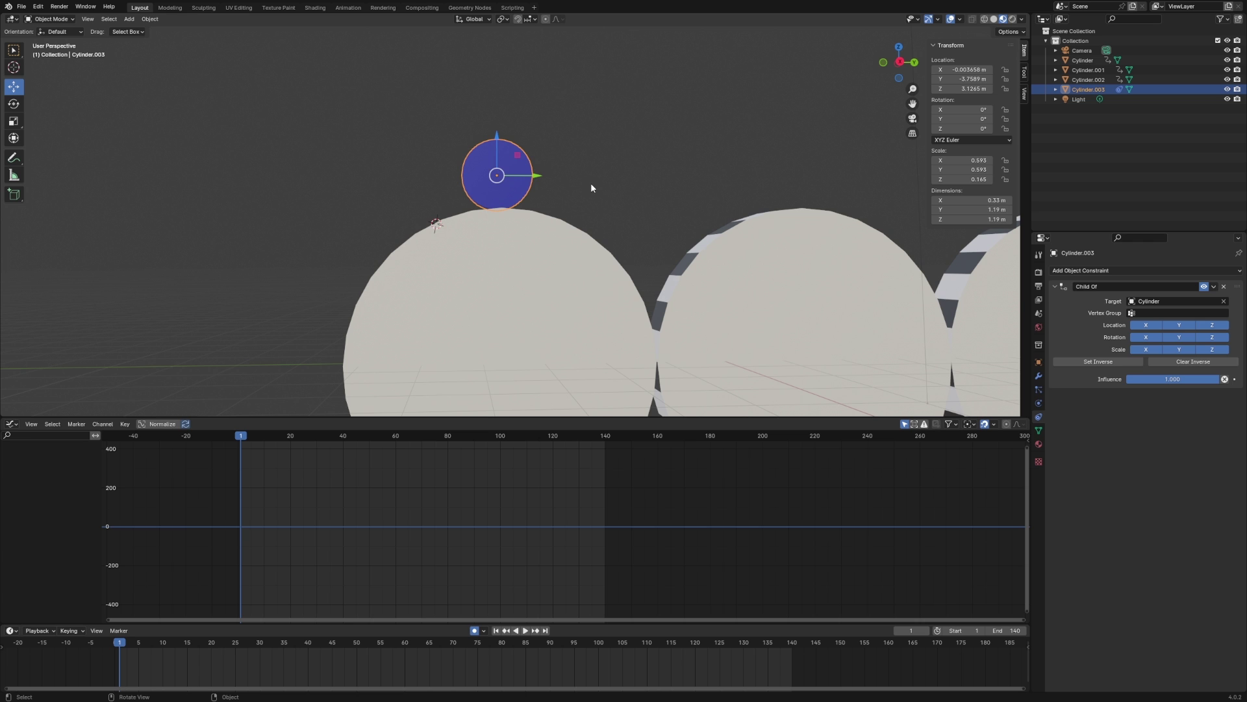
middle_click_drag(591, 185, 749, 311, "shift")
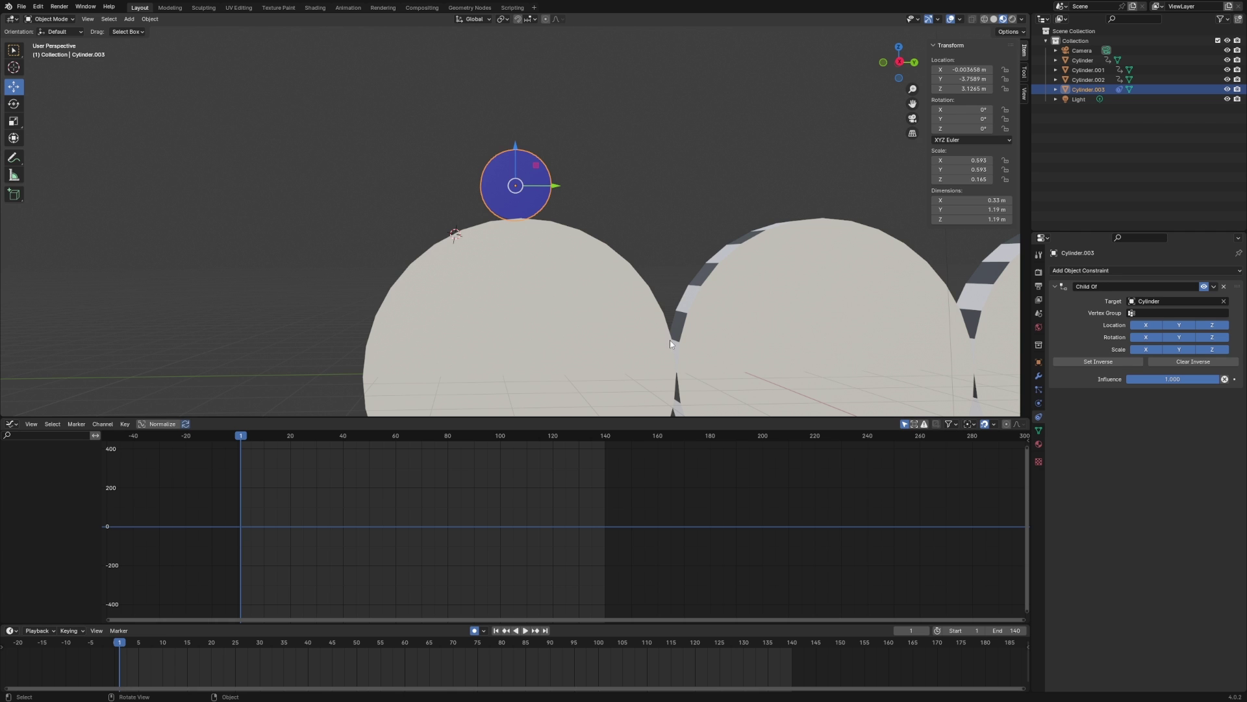
Insert a location keyframe for the blue disc at frame 1.
mouse_move(136, 644)
left_mouse_down()
mouse_move(180, 643)
mouse_move(119, 643)
left_mouse_up()
middle_click_drag(542, 273, 524, 279, "shift")
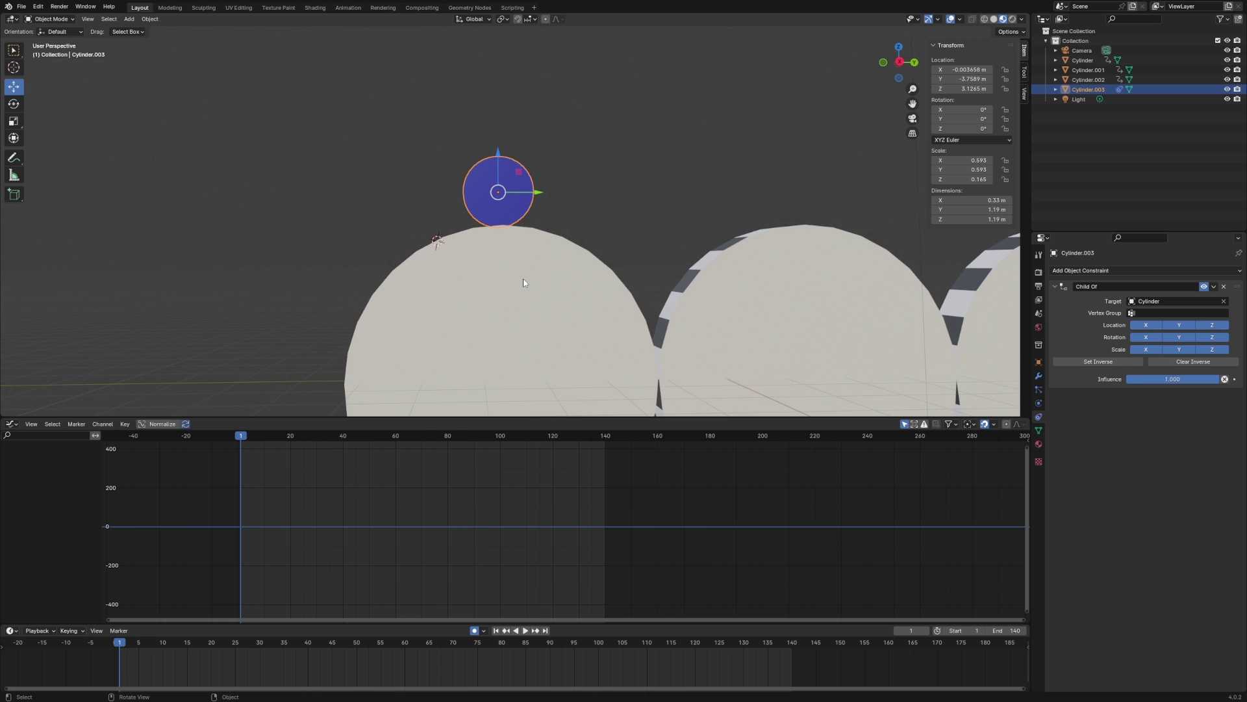
key("i")
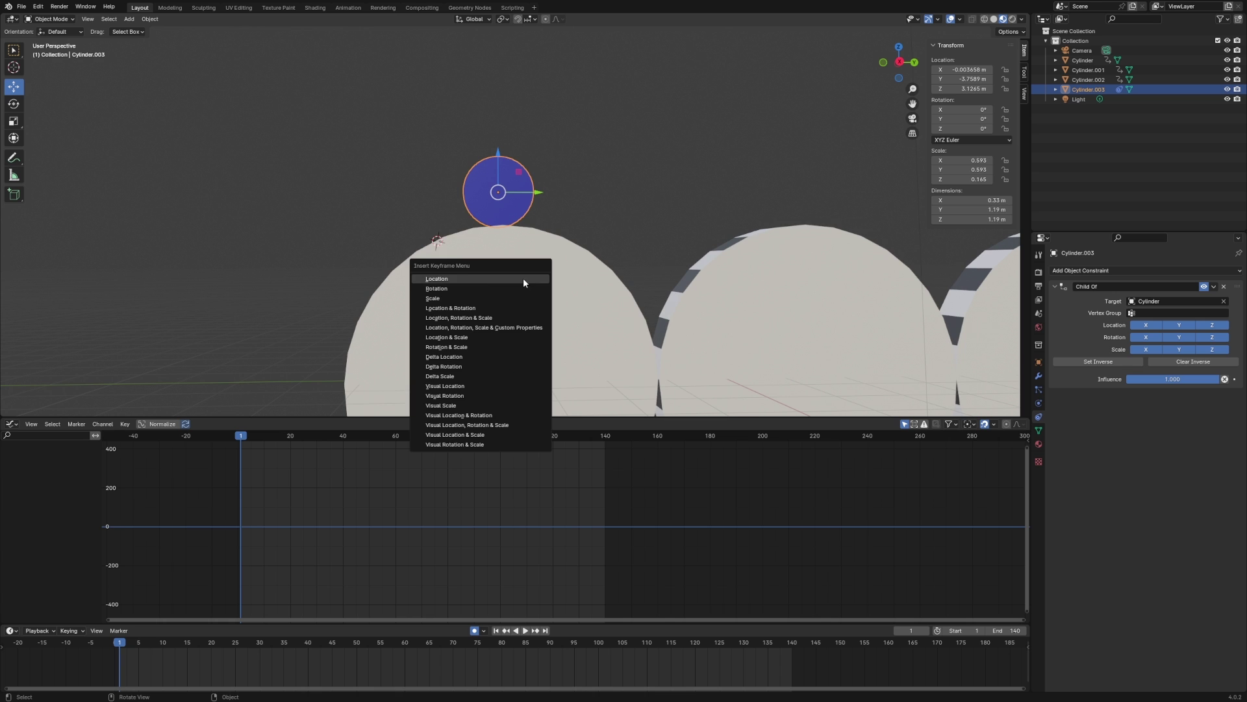
left_click(454, 278)
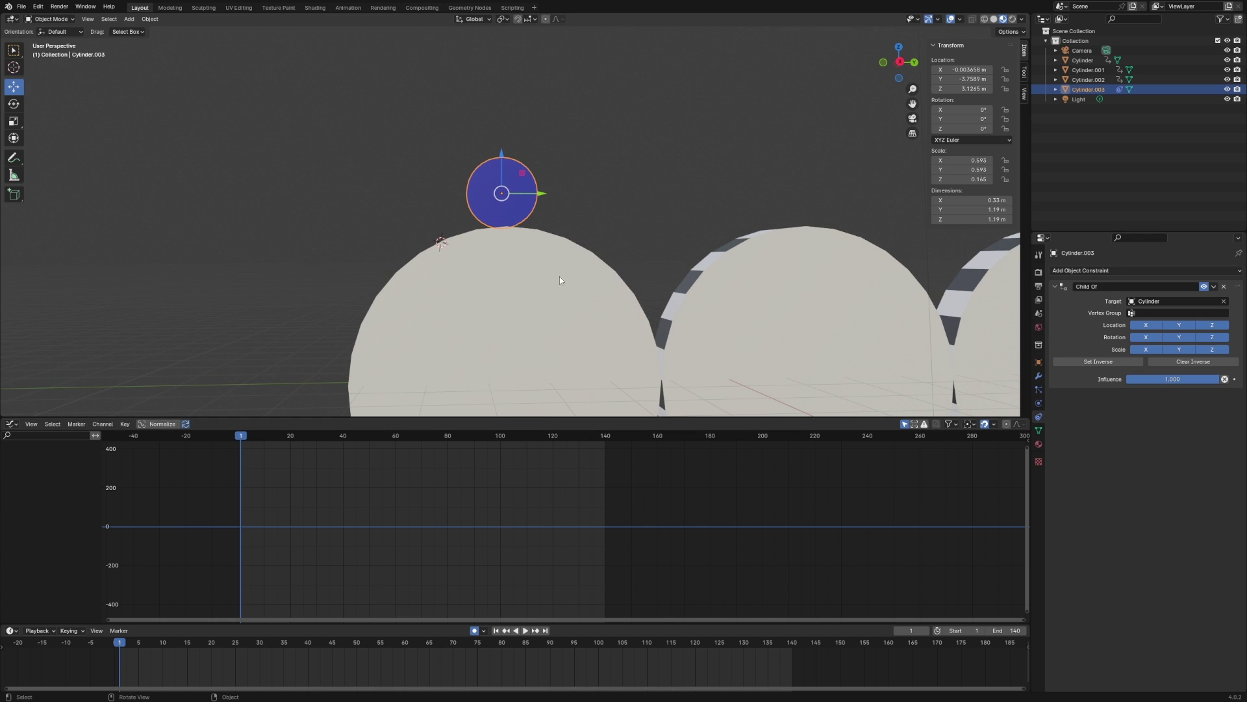
Reposition the disc above the cylinder at frames 8 and 12 to key its hop.
left_click_drag(502, 191, 500, 168)
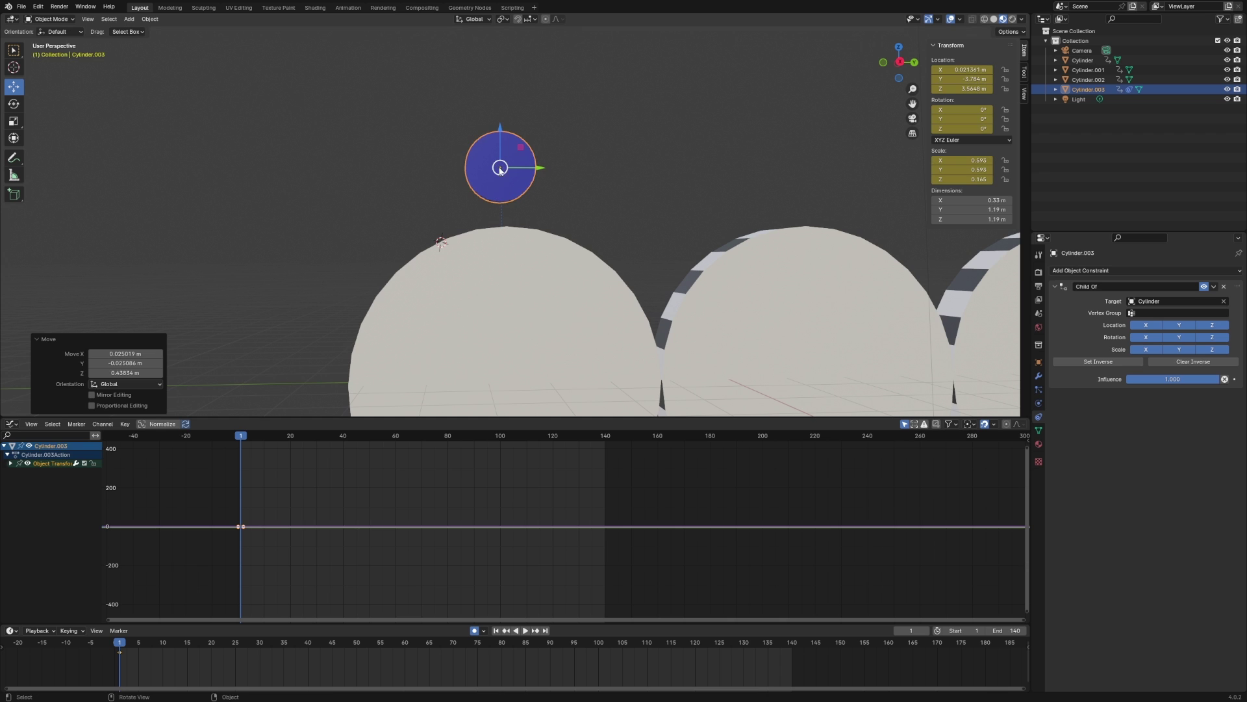
left_click_drag(122, 644, 153, 644)
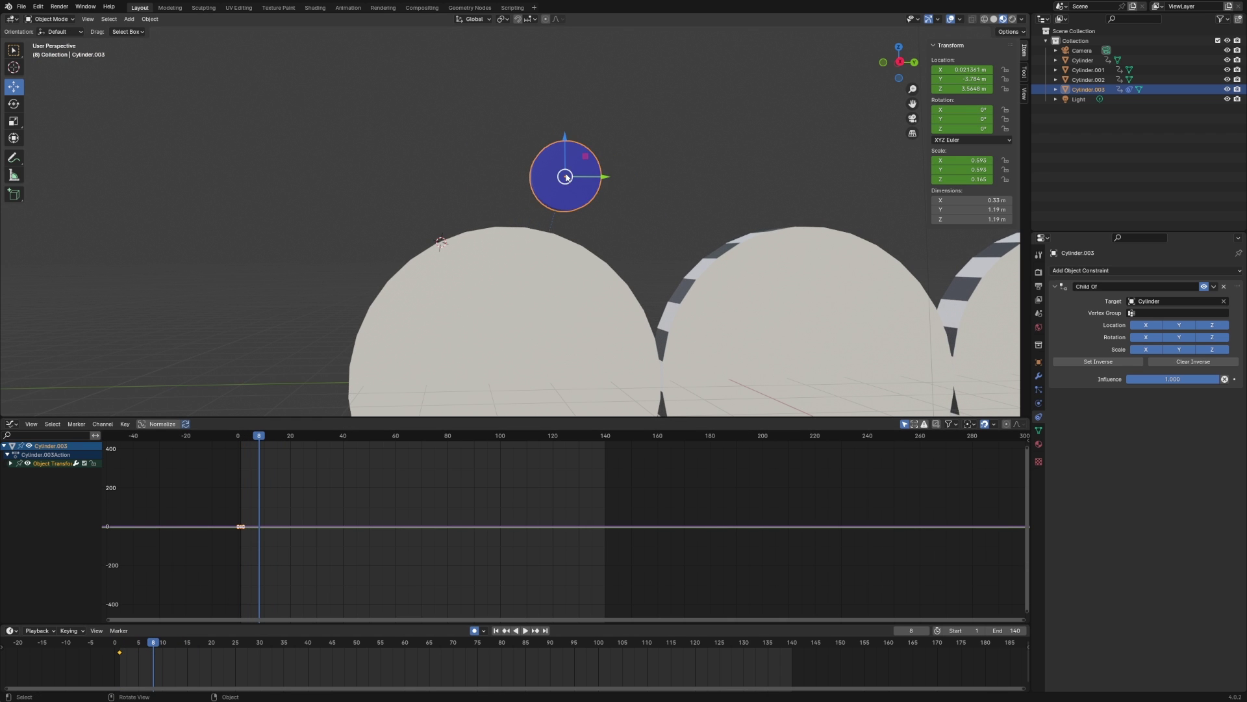
left_click_drag(566, 174, 560, 206)
left_click_drag(124, 644, 171, 645)
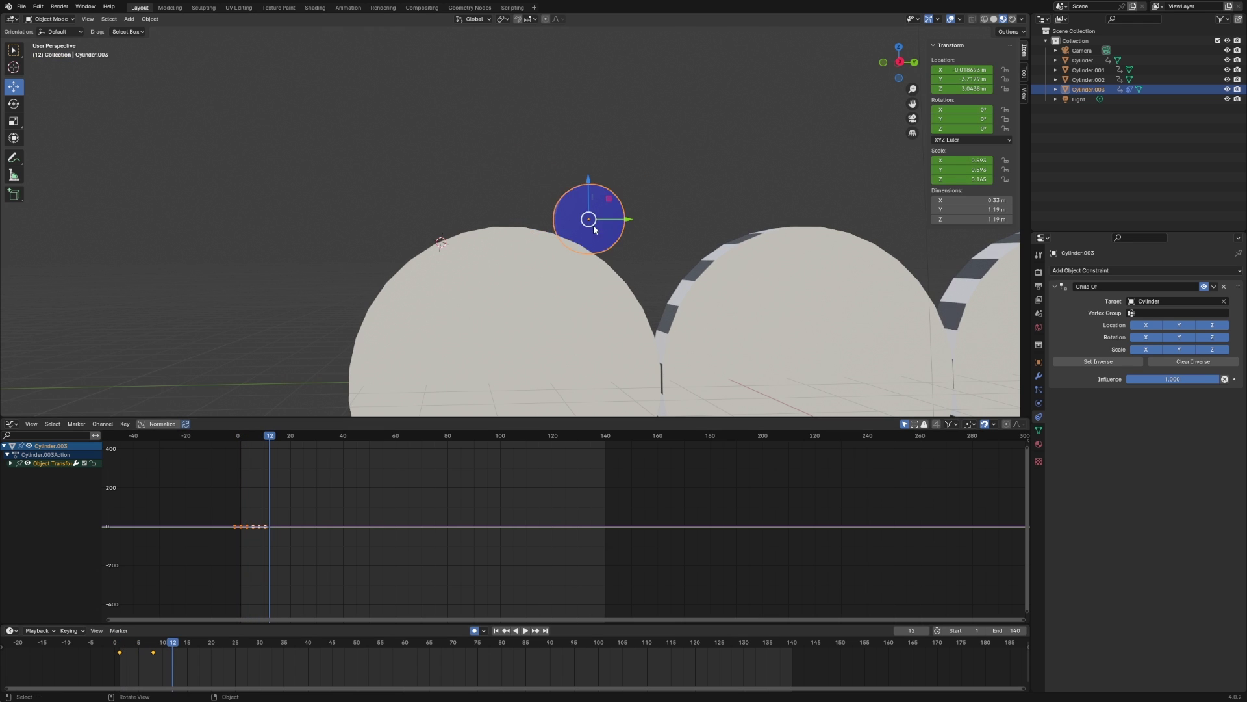
left_click_drag(588, 219, 625, 184)
left_click(626, 184)
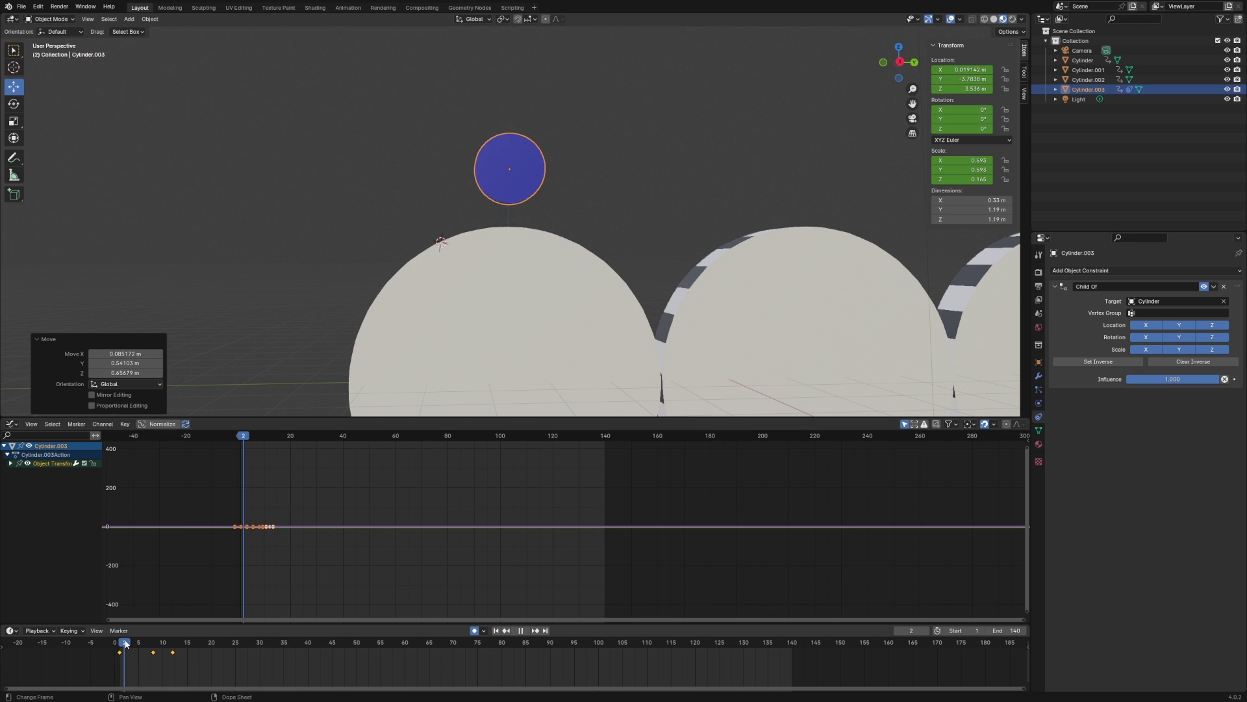
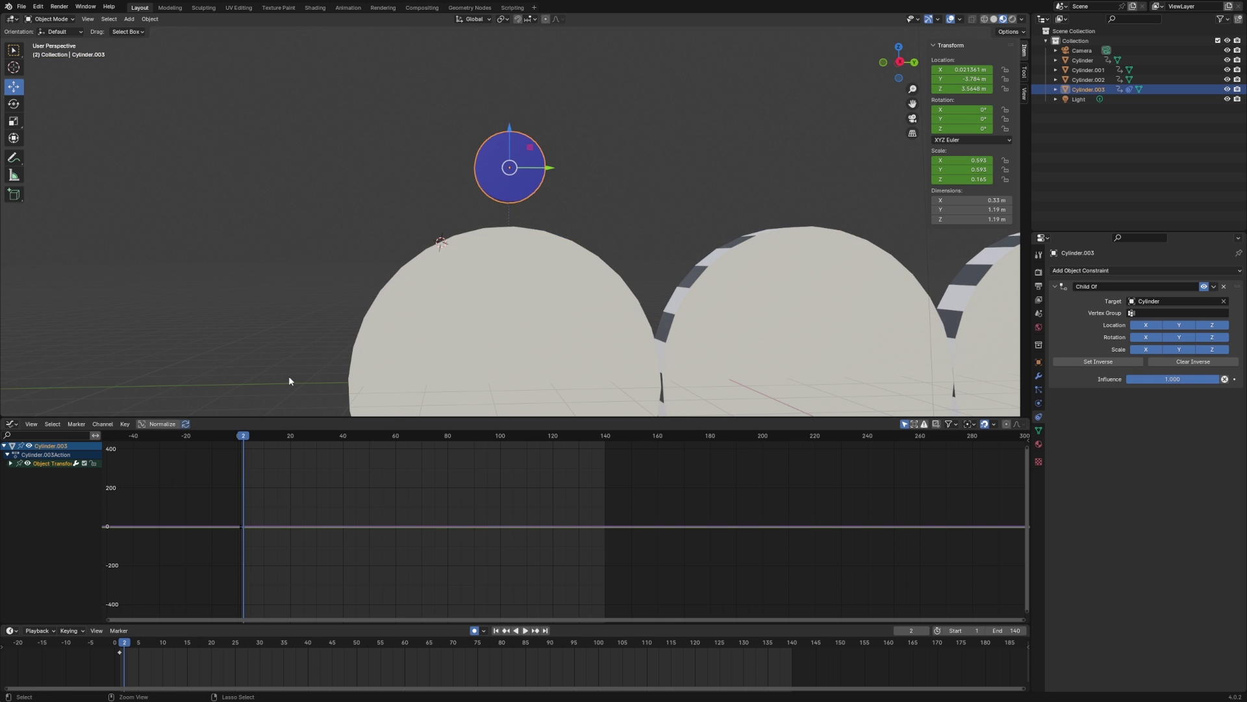
Undo to restore the deleted keyframes on the blue disc.
key("ctrl+z")
key("ctrl+z")
key("ctrl+z")
key("ctrl+z")
key("ctrl+z")
key("ctrl+z")
key("ctrl+z")
key("ctrl+z")
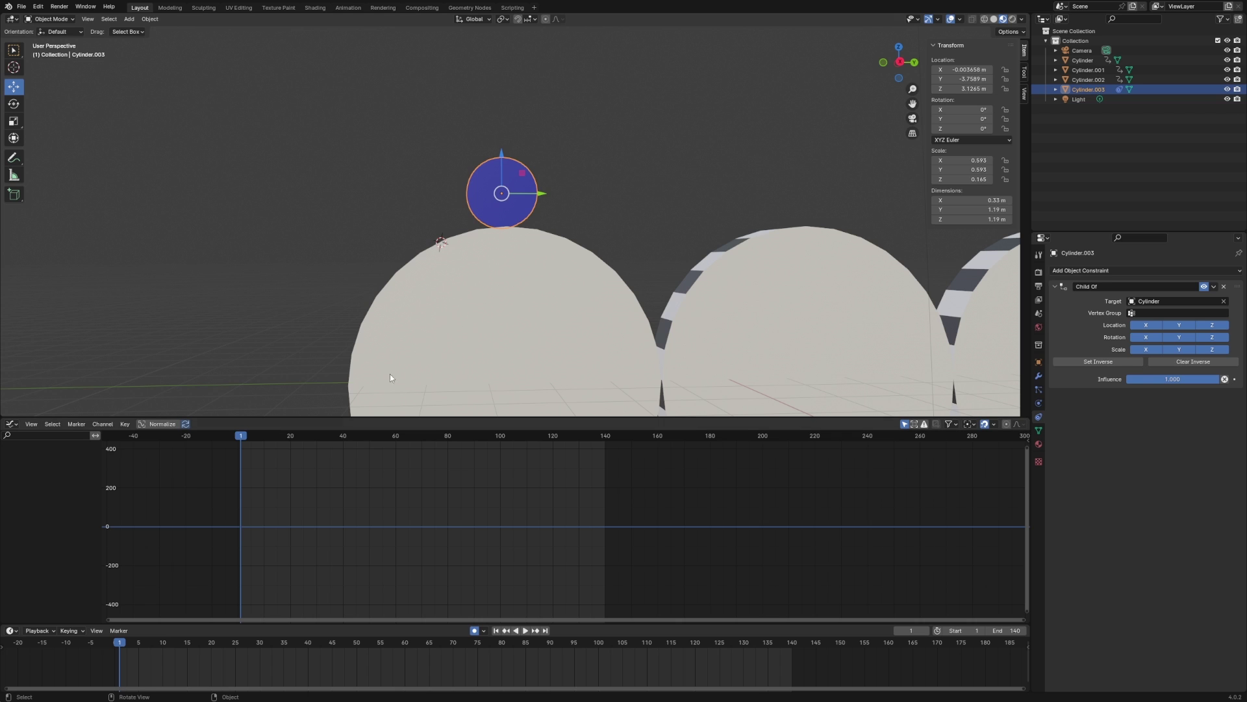
Play back the animation and stop at frame 22, with the disc between the first two cylinders.
middle_click_drag(447, 299, 504, 317)
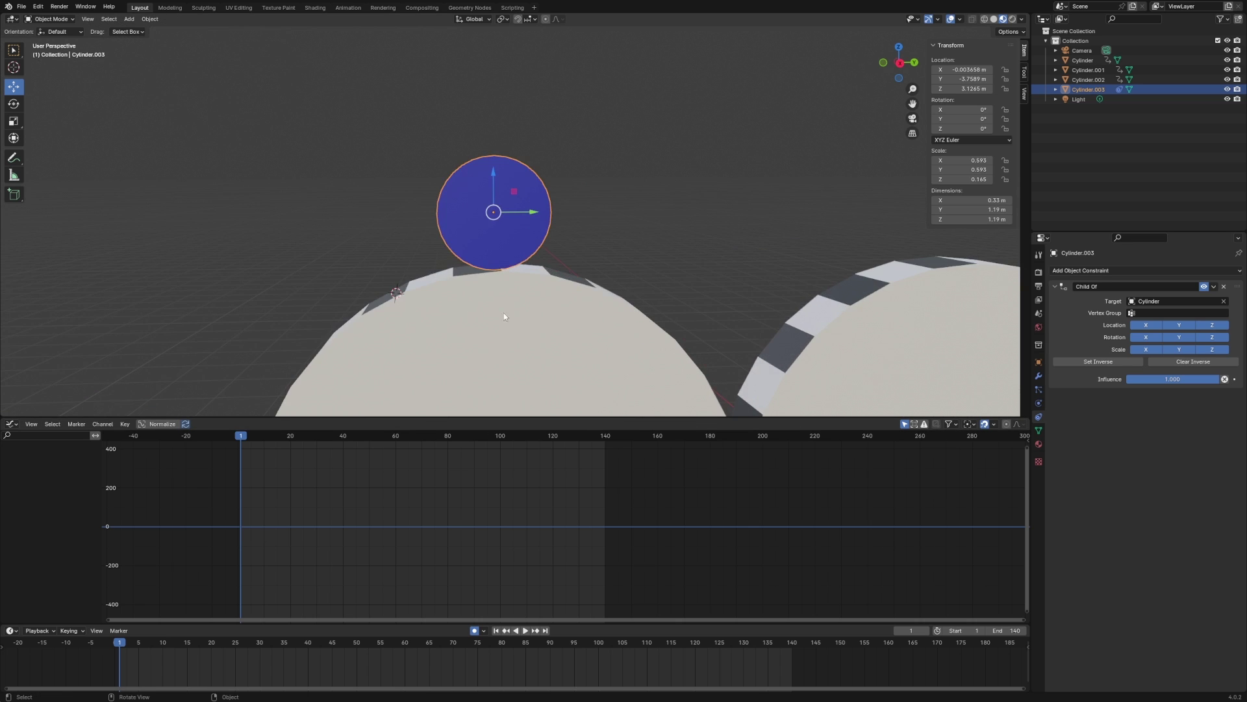
scroll(446, 364, "down", 2)
middle_click_drag(453, 379, 498, 304)
left_click_drag(201, 644, 226, 645)
middle_click_drag(404, 354, 376, 351, "shift")
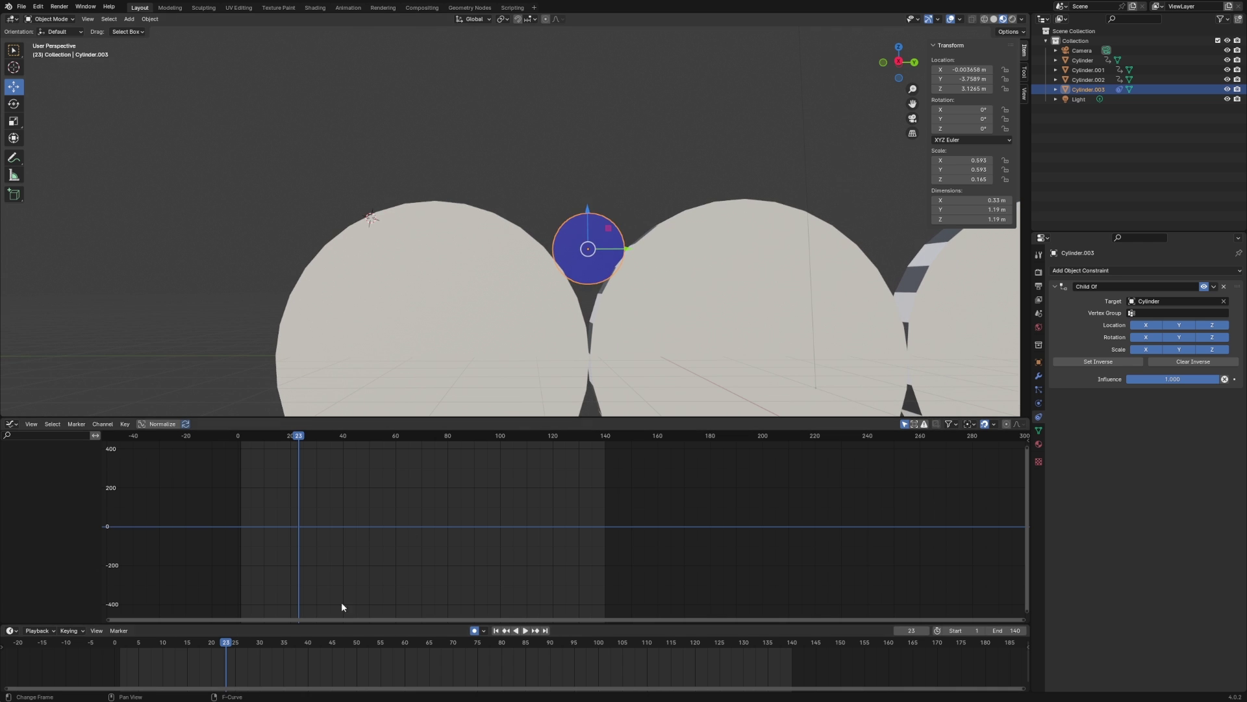
left_click_drag(226, 646, 225, 646)
left_click(225, 645)
scroll(583, 293, "up", 3)
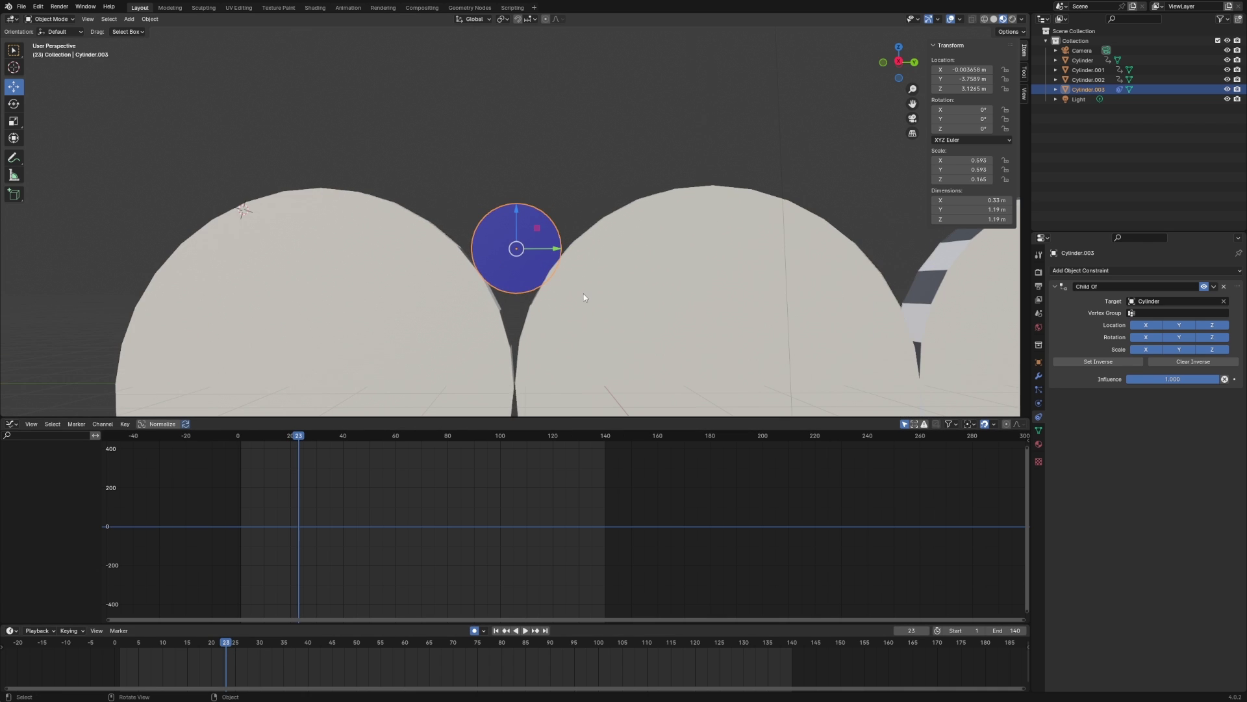
mouse_move(597, 298)
middle_mouse_down()
mouse_move(594, 267)
mouse_move(597, 292)
middle_mouse_up()
key("space")
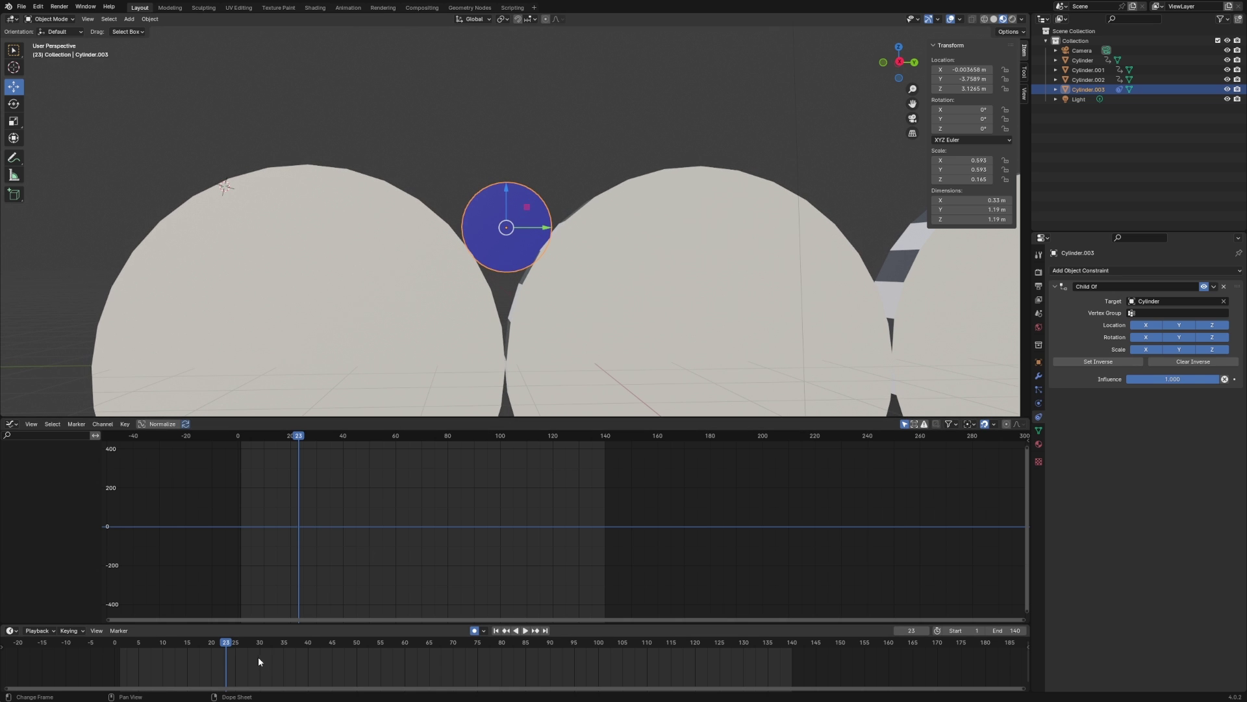
left_click_drag(226, 644, 222, 643)
key("Escape")
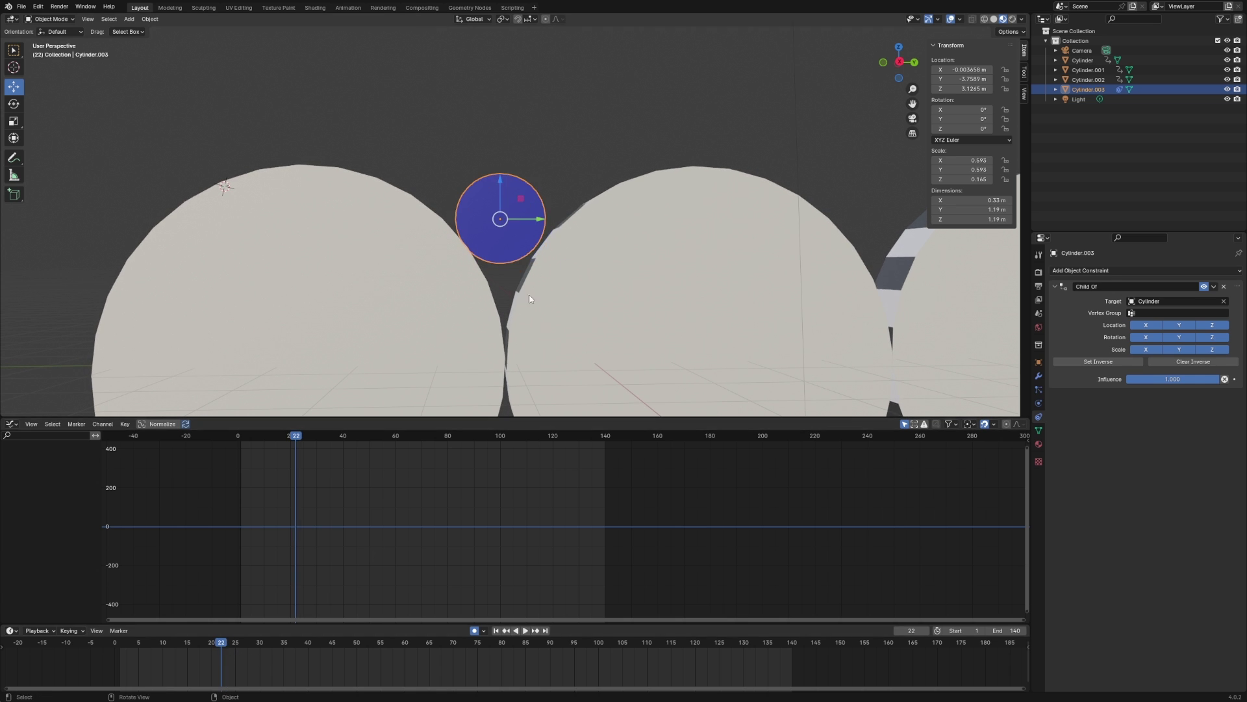
Keyframe the Child Of influence at 1.000 on frame 22, then move to frame 23.
left_click(1235, 379)
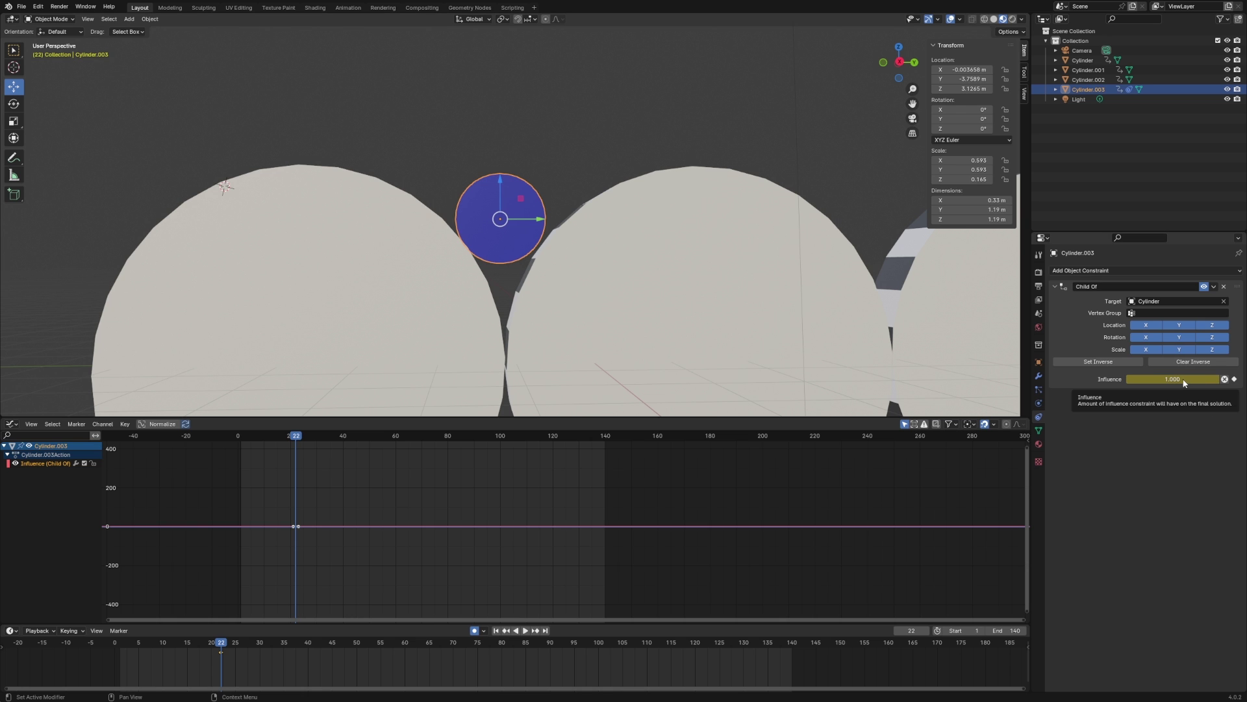
left_click(224, 645)
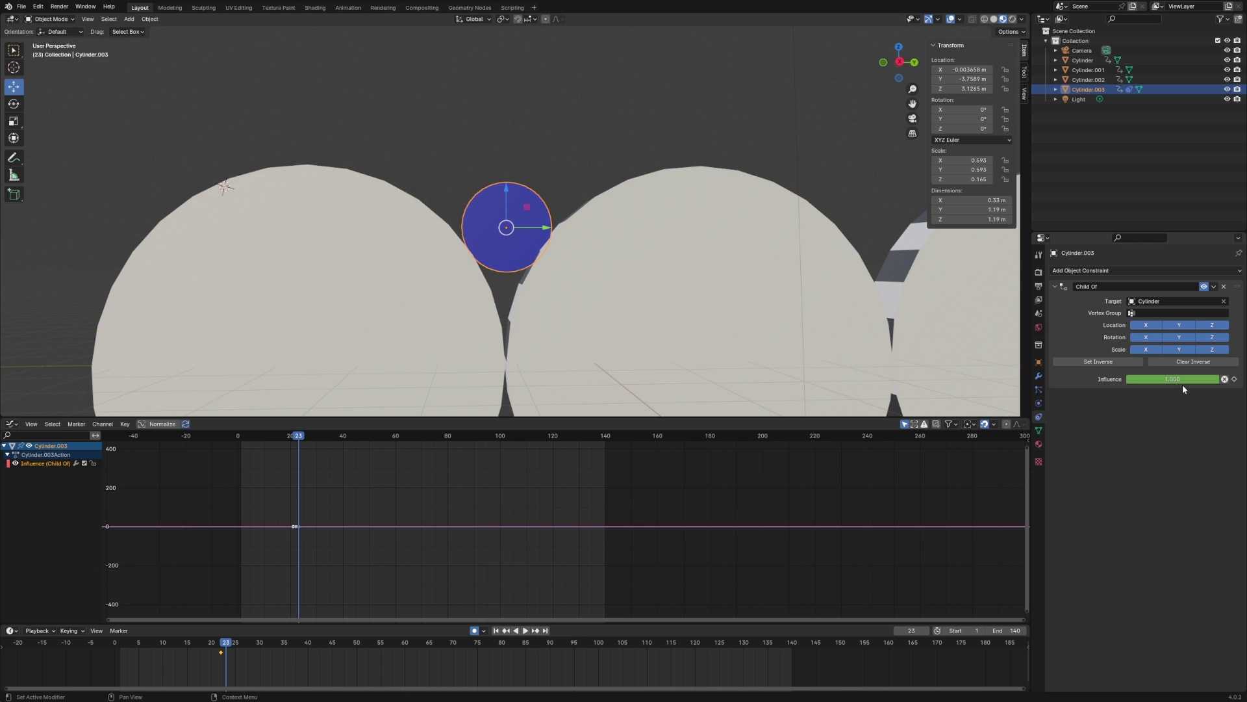
left_click_drag(1191, 380, 1130, 380)
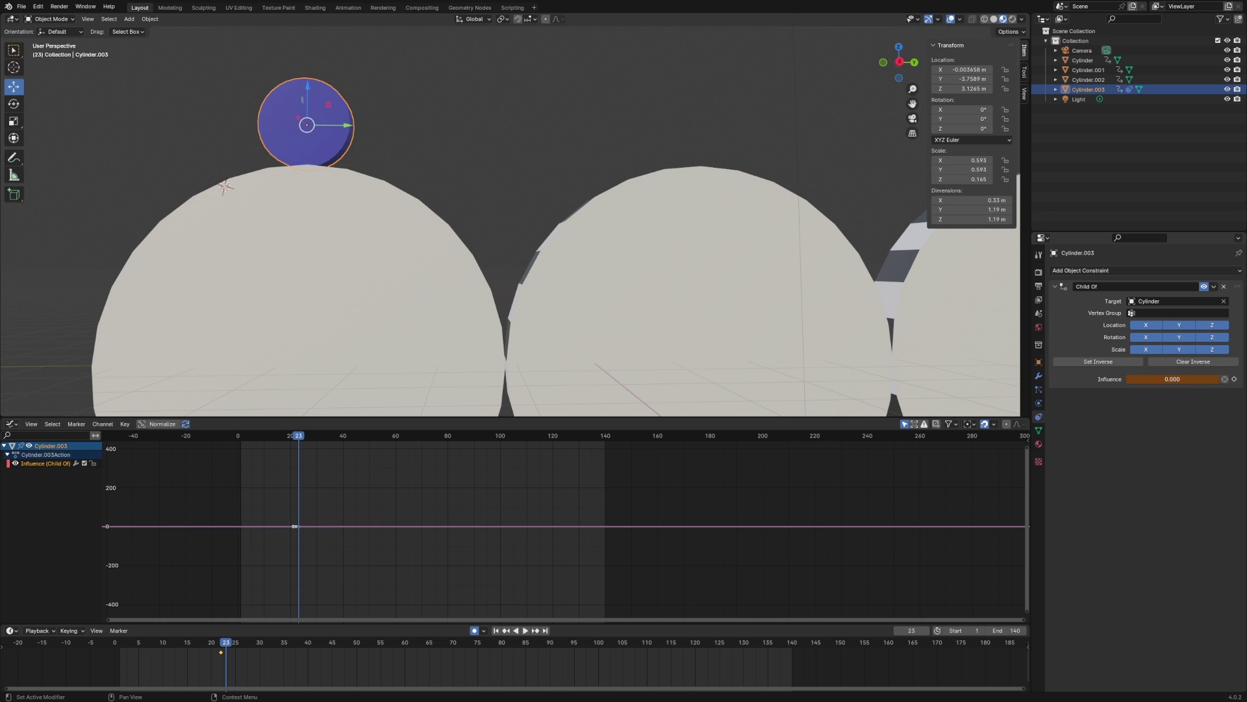
left_click_drag(1125, 378, 1161, 377)
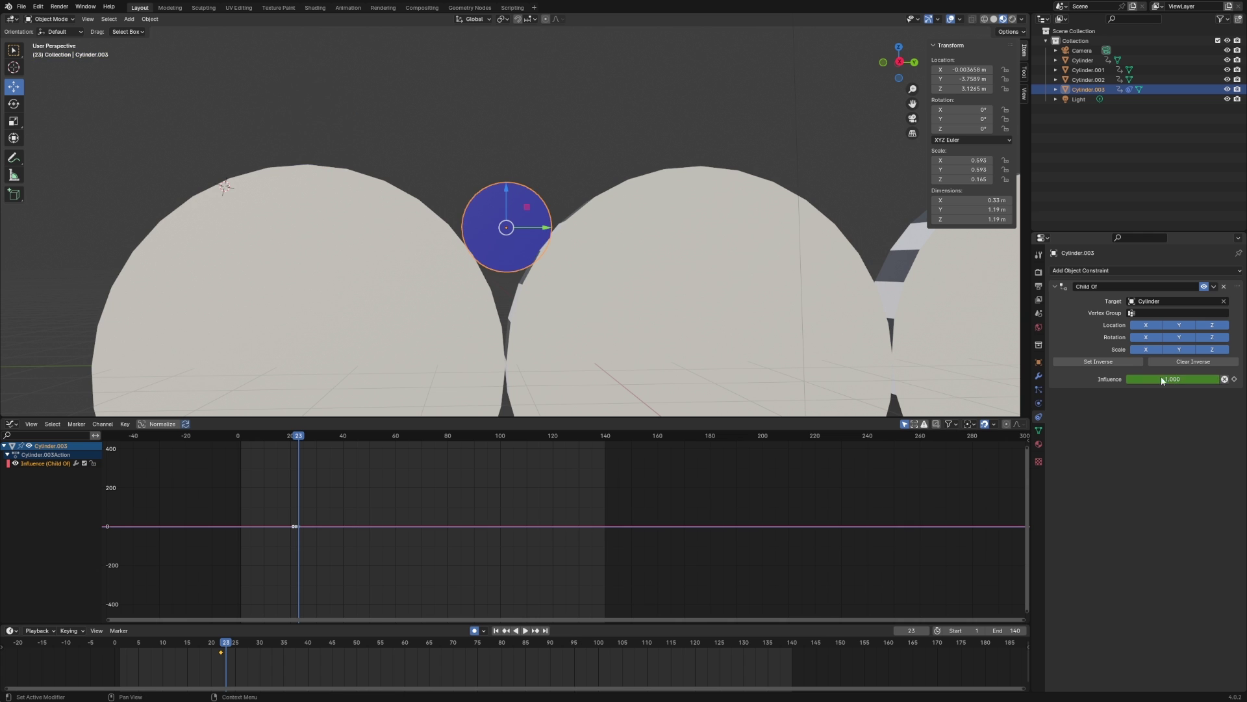
Disable the Child Of constraint keeping transform, key influence 0.000 at frame 23, then return to frame 22.
left_click(1225, 380)
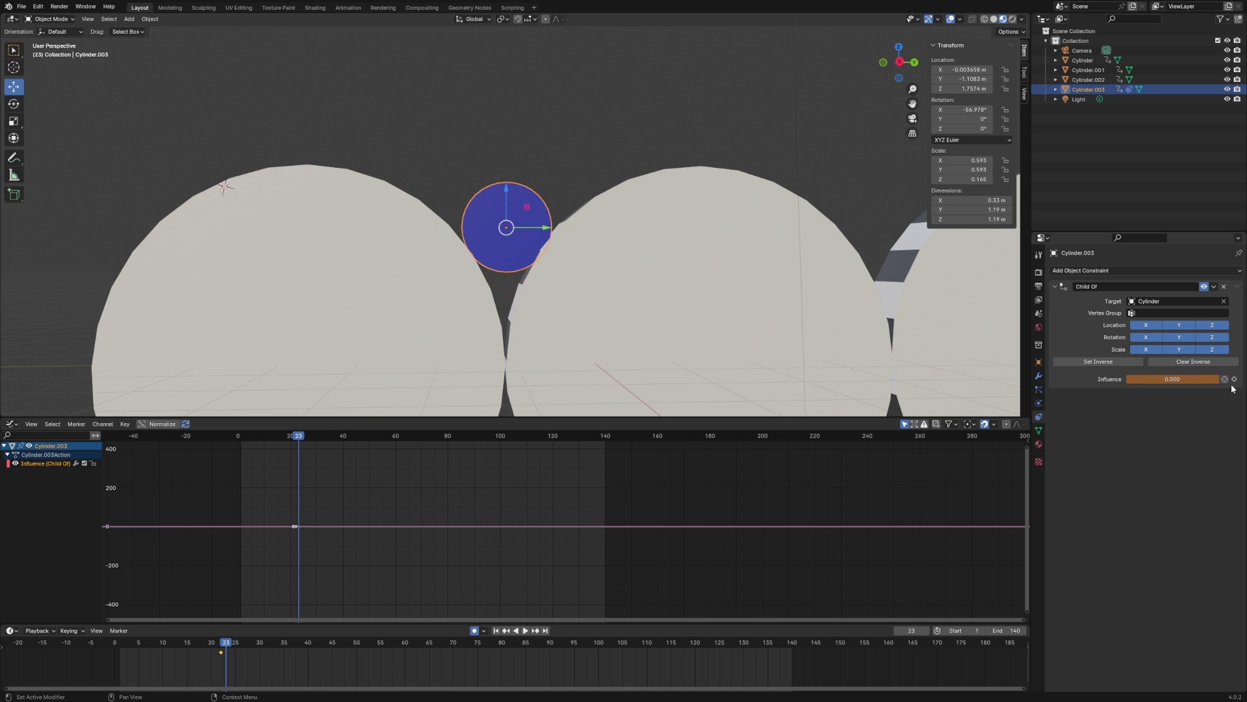
left_click(1235, 379)
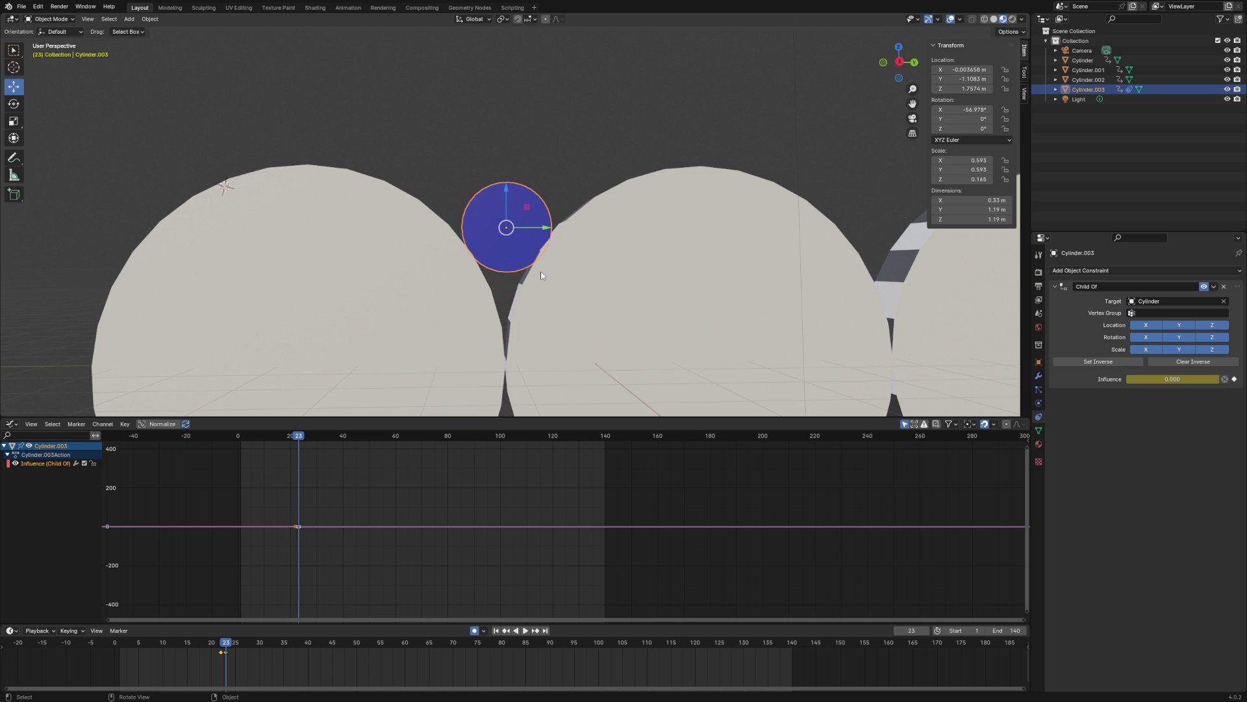
left_click_drag(226, 644, 221, 644)
scroll(544, 325, "down", 4)
middle_click_drag(576, 346, 580, 280, "shift")
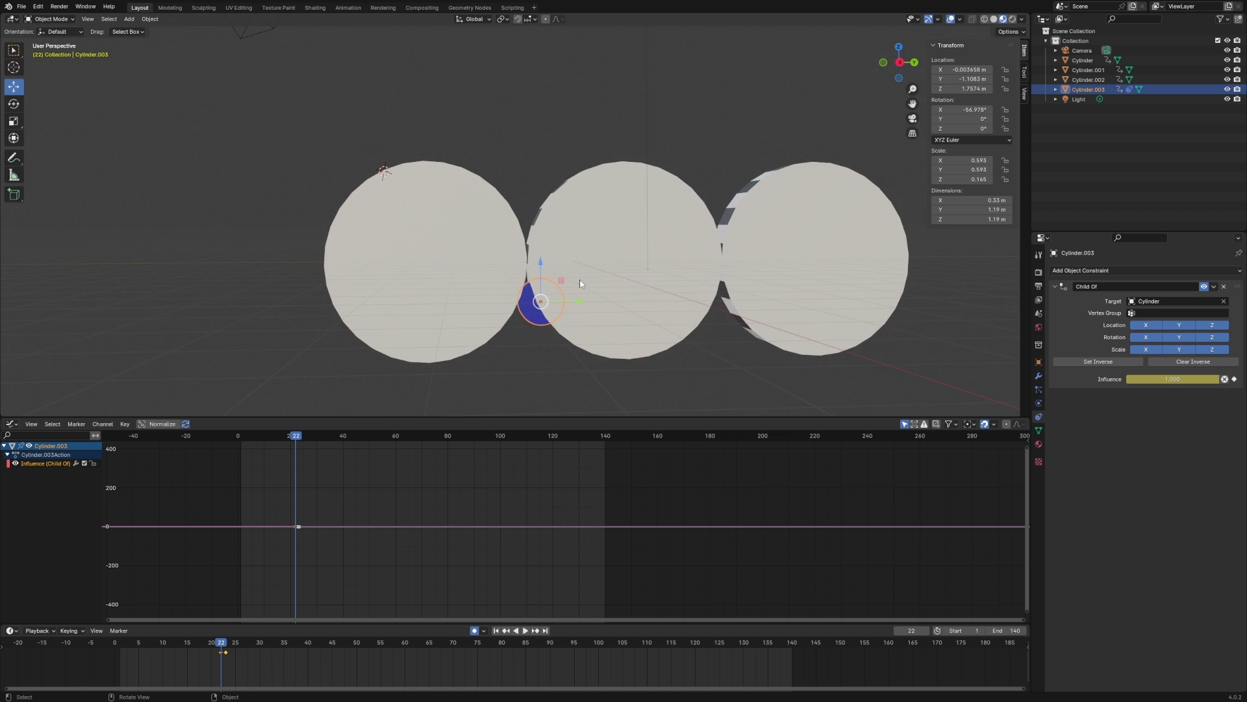
scroll(592, 275, "up", 2)
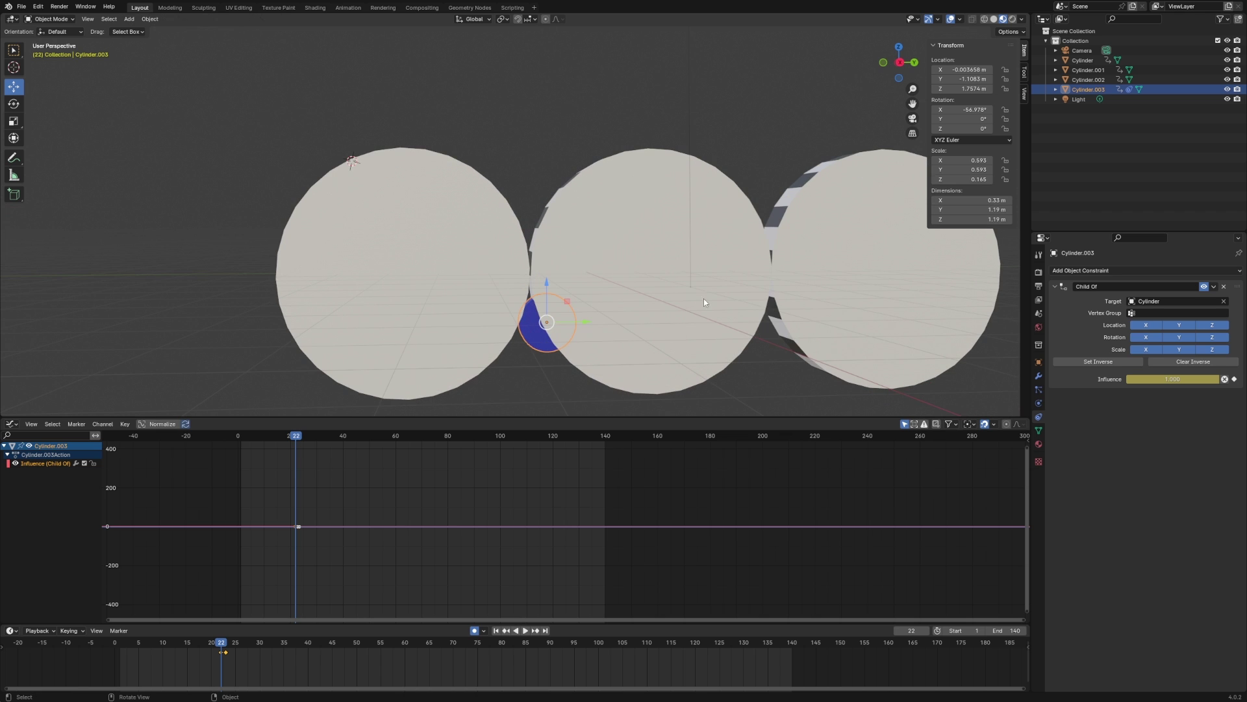
Set Inverse on the Child Of constraint and scrub back to frame 1 to check the disc.
left_click(1098, 362)
middle_click_drag(999, 361, 659, 343)
mouse_move(221, 645)
left_mouse_down()
mouse_move(120, 645)
mouse_move(225, 651)
left_mouse_up()
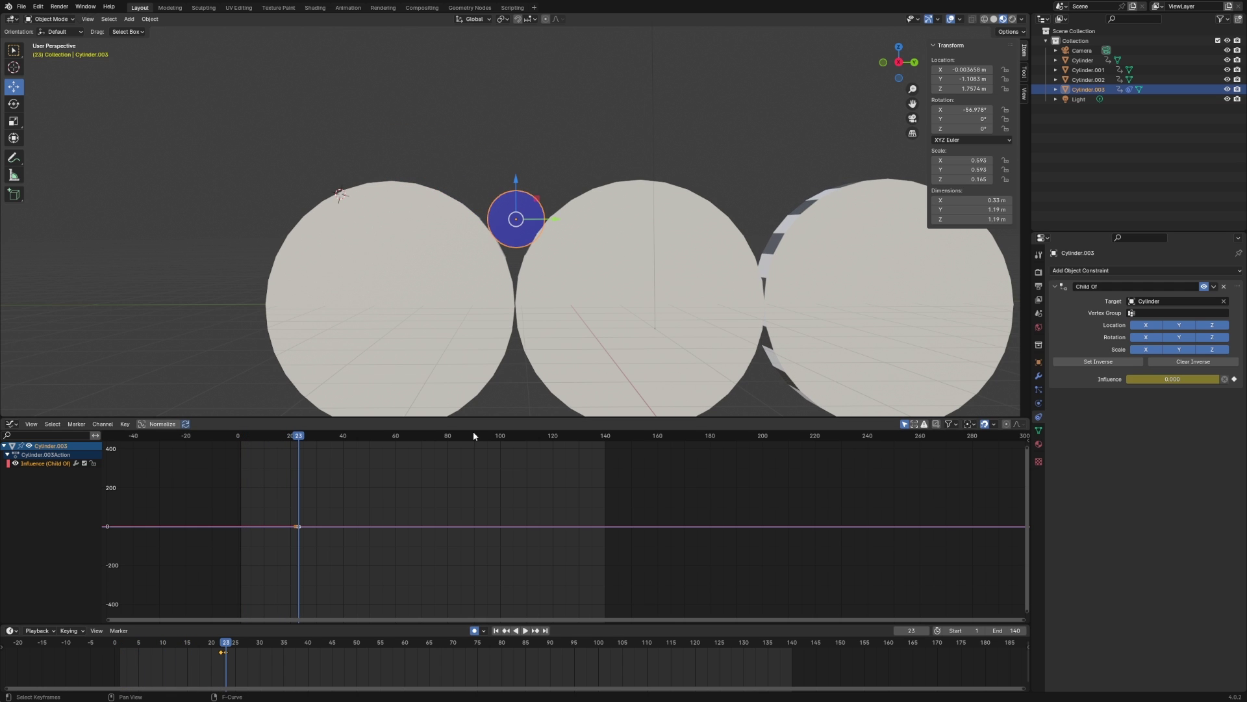
middle_click_drag(677, 299, 676, 266)
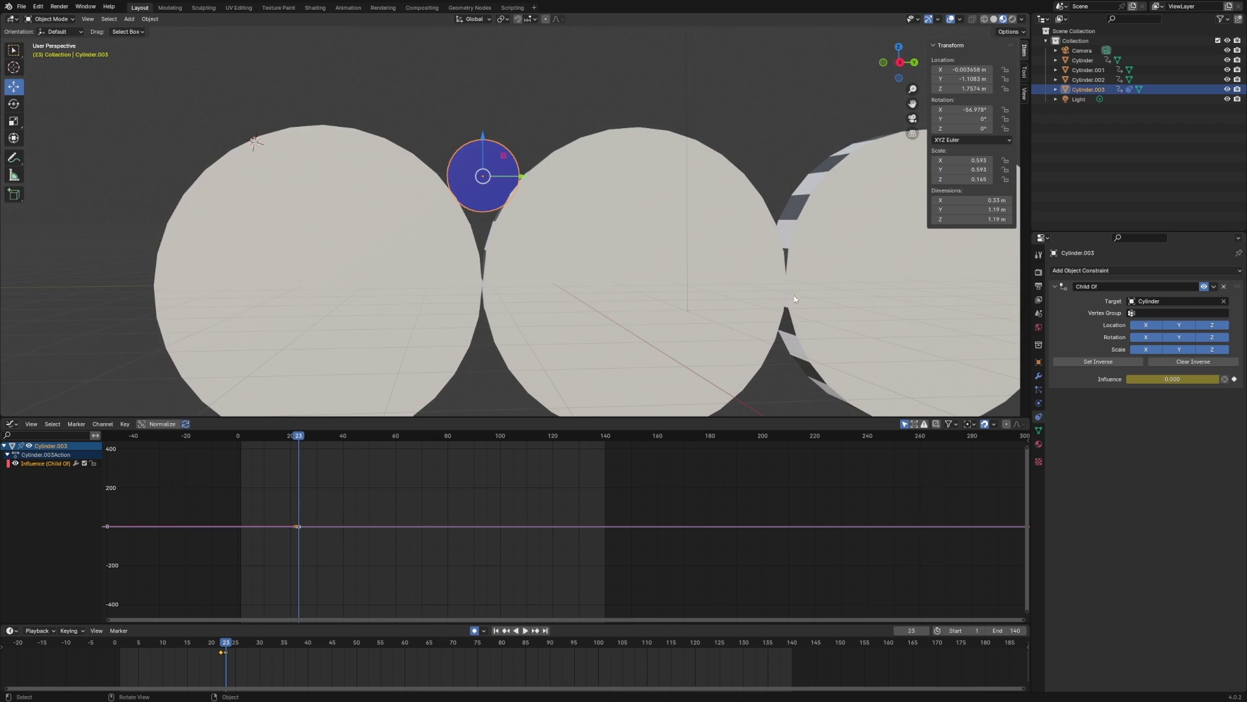
left_click(1156, 270)
Add a second Child Of constraint with the middle cylinder, Cylinder.001, as its target.
left_click(1225, 319)
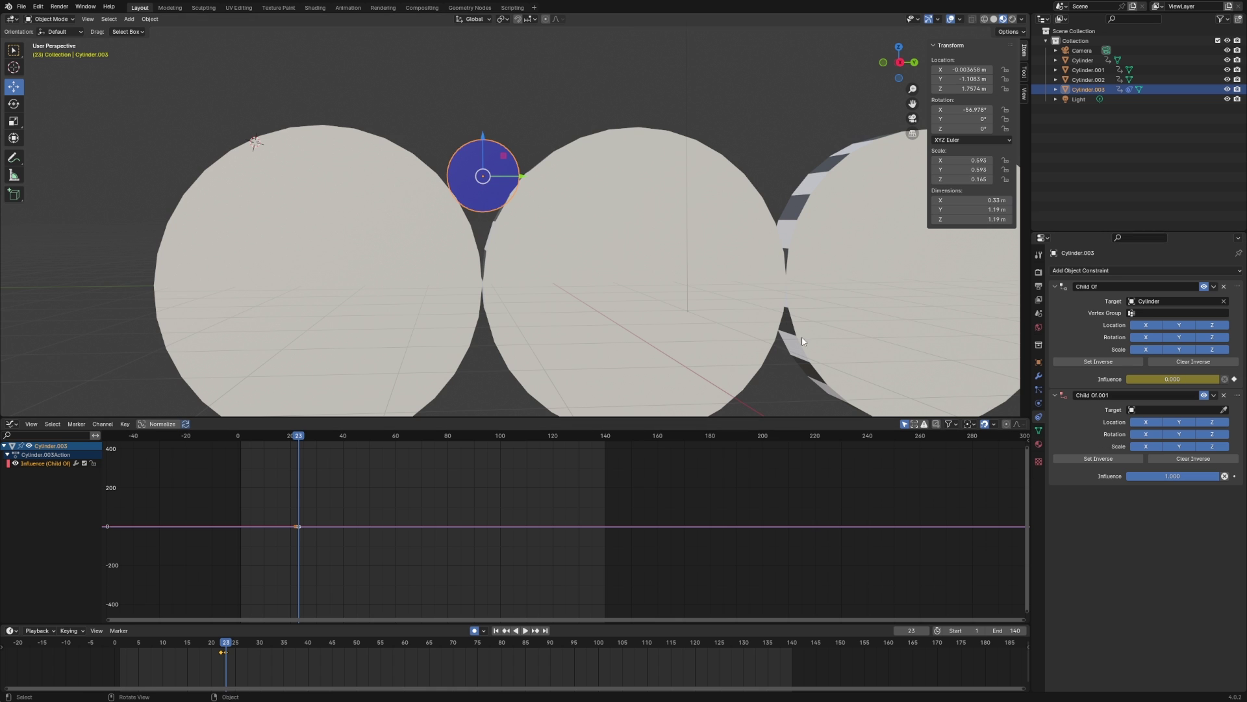
middle_click_drag(801, 333, 796, 331)
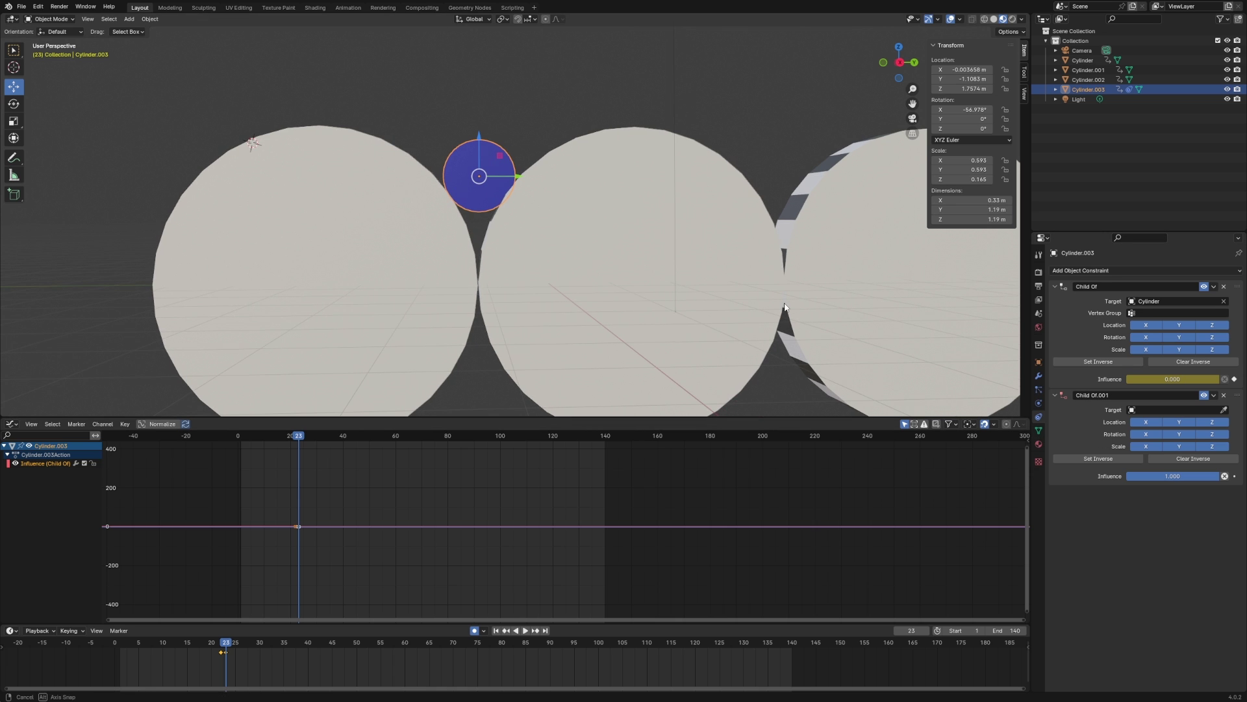
left_click(1225, 410)
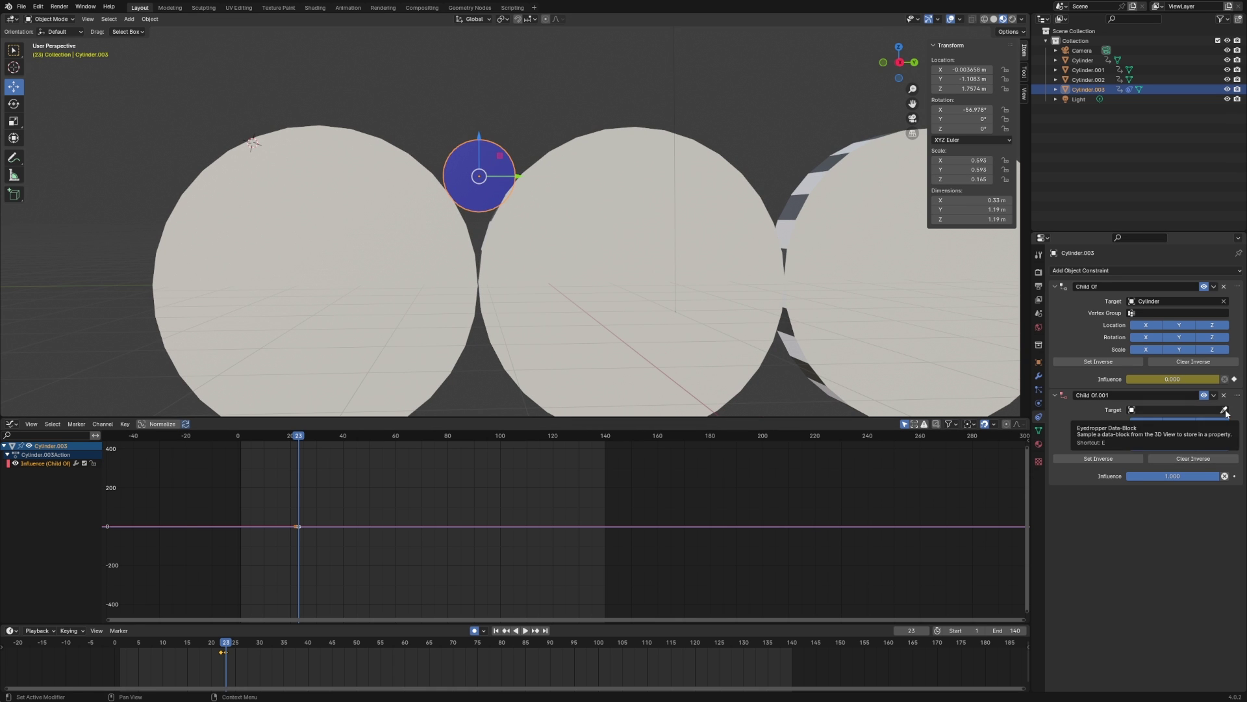
left_click(627, 239)
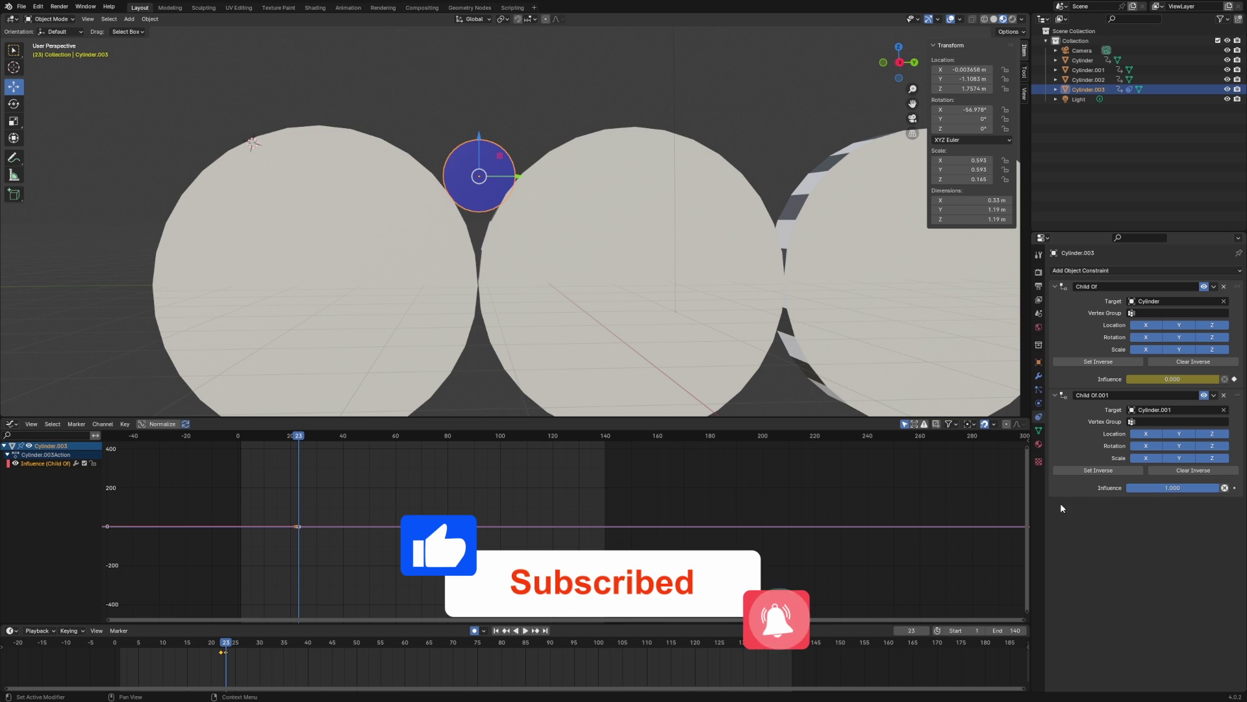
Key the second Child Of influence at 1.000 on frame 23 and 0.000 on frame 22.
left_click(1234, 488)
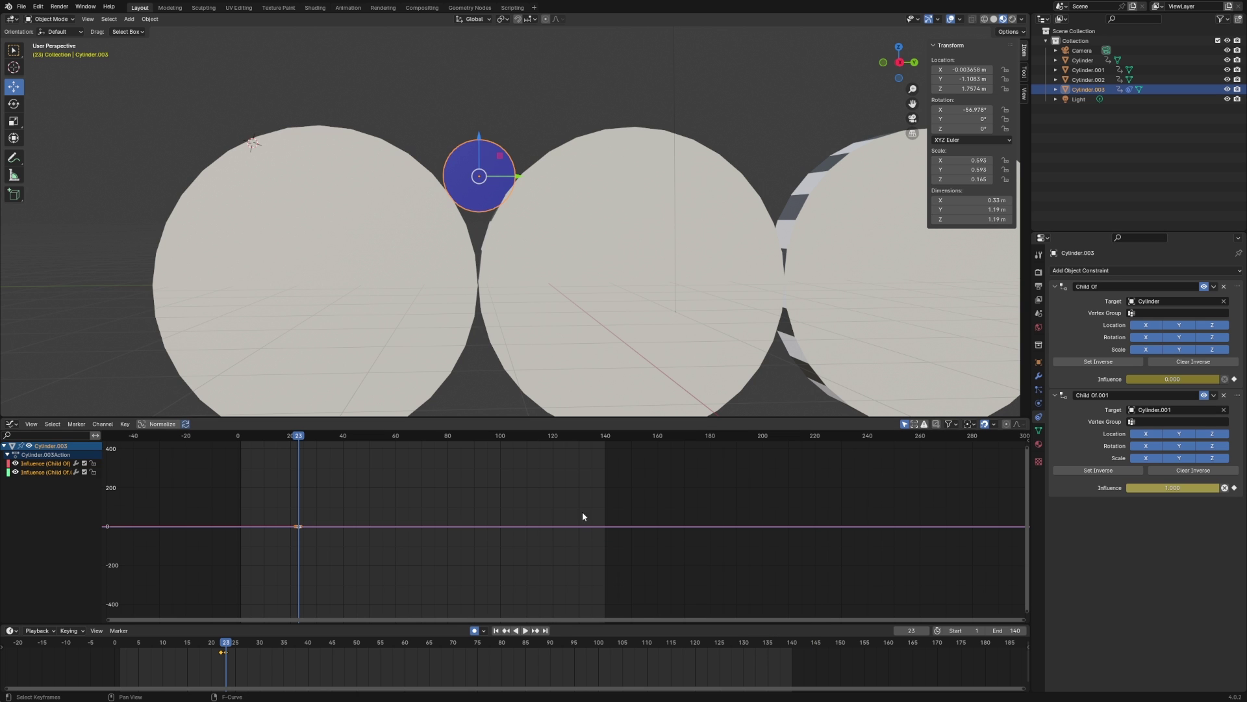
key("Left")
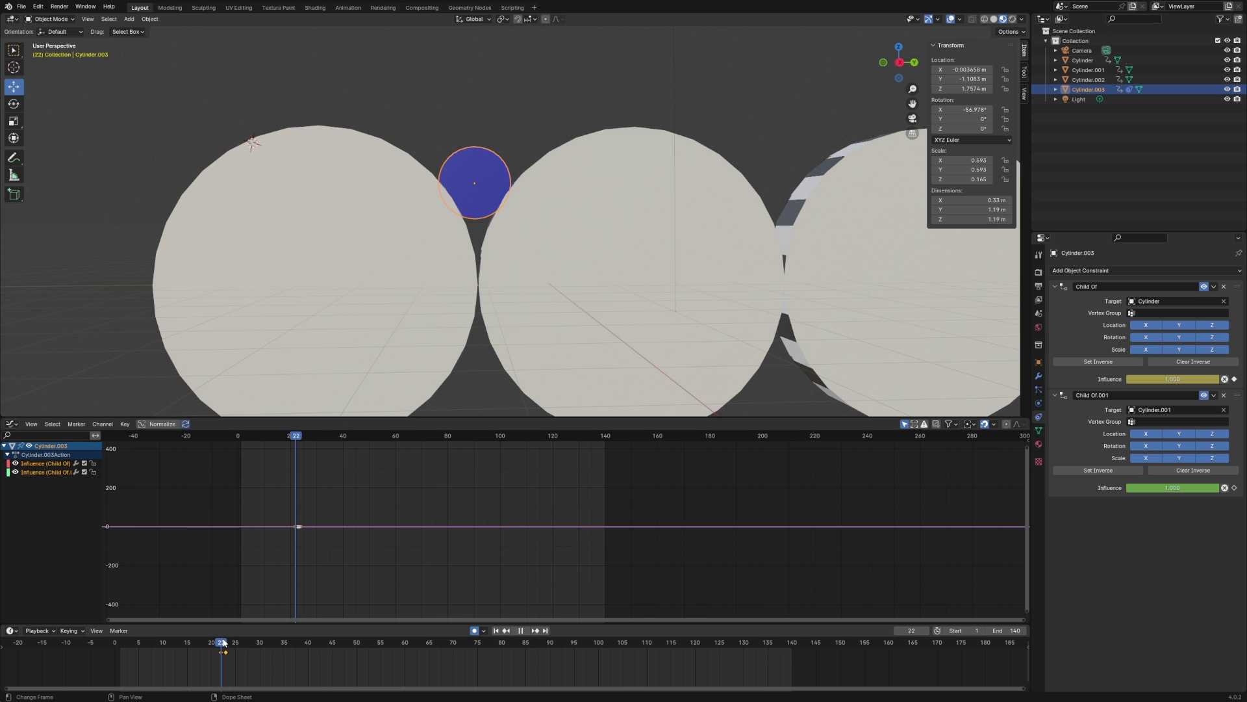
left_click_drag(1184, 488, 1102, 489)
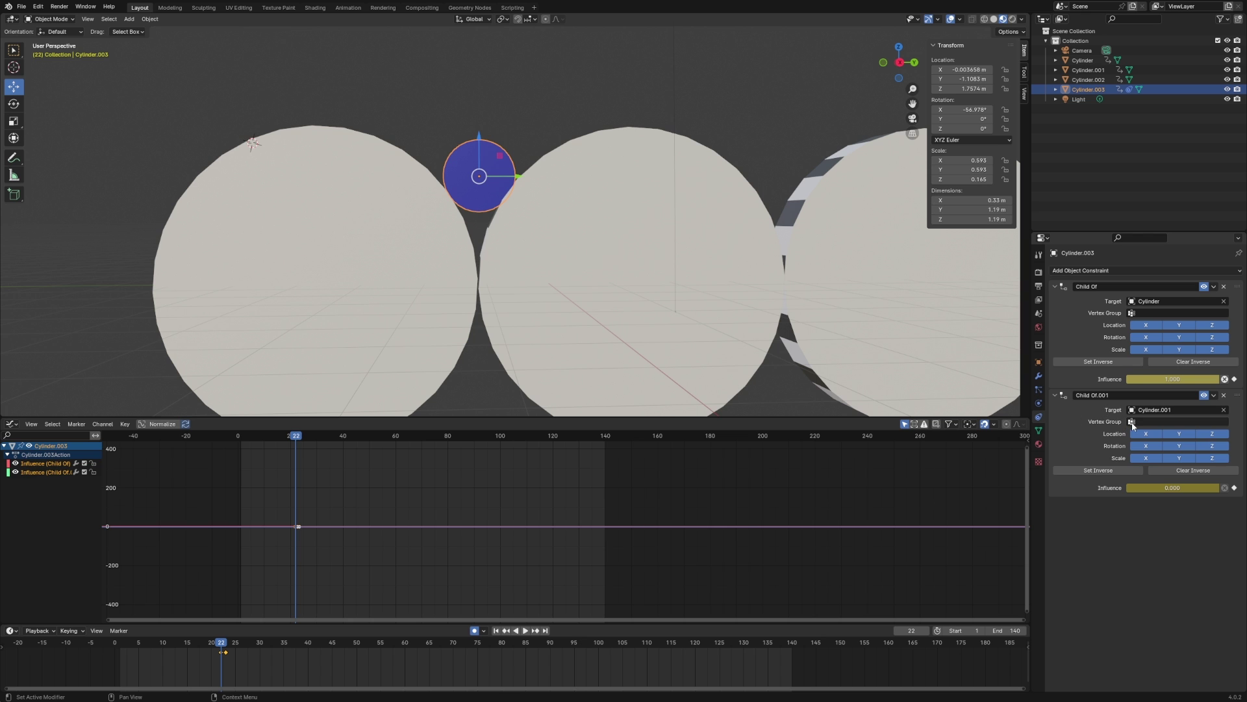
Scrub through frames 22–23 to verify the disc hands off to Cylinder.001.
left_click(229, 645)
left_click_drag(228, 645, 371, 652)
scroll(773, 308, "down", 5)
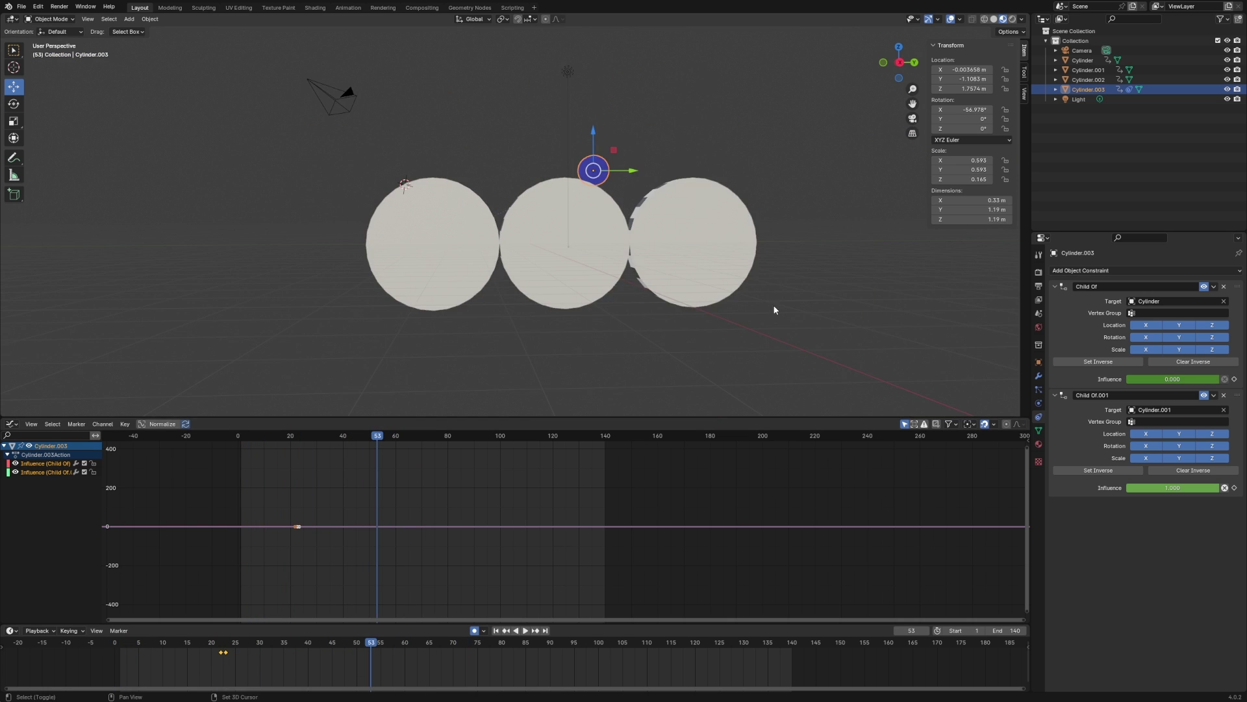
scroll(654, 316, "up", 3)
middle_click_drag(655, 313, 668, 315)
mouse_move(377, 648)
left_mouse_down()
mouse_move(259, 640)
mouse_move(519, 652)
mouse_move(377, 648)
left_mouse_up()
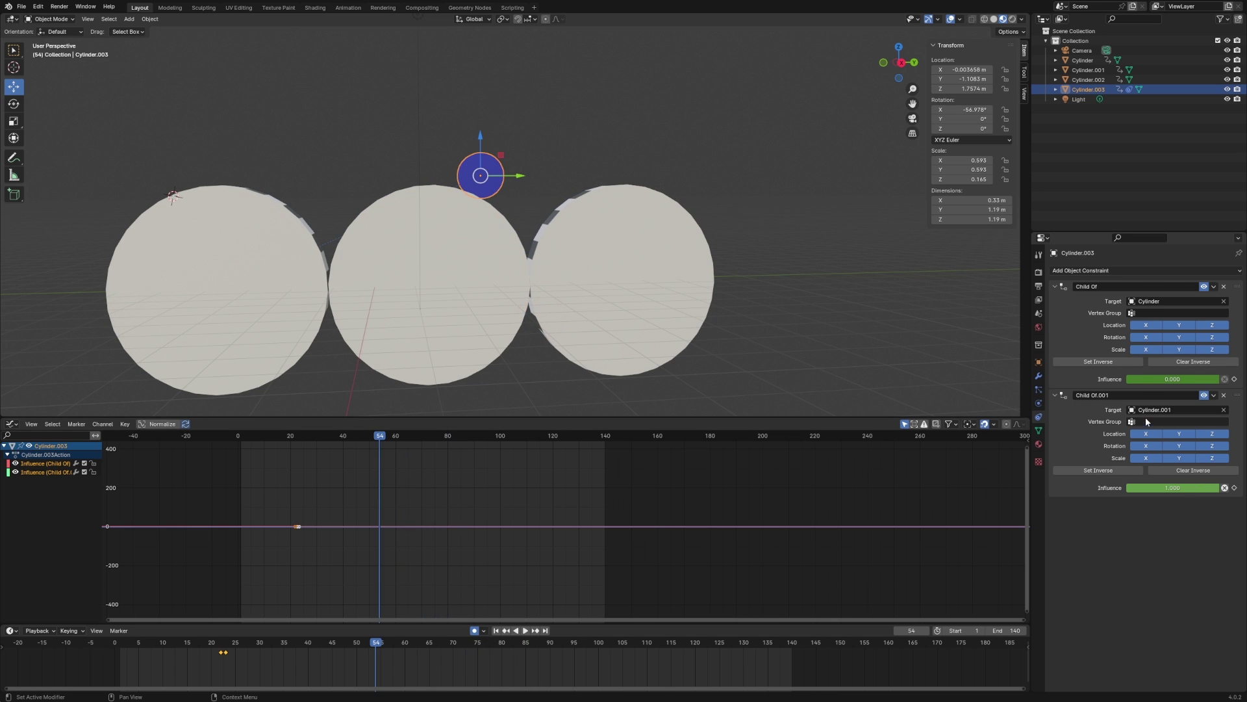
left_click_drag(223, 646, 120, 652)
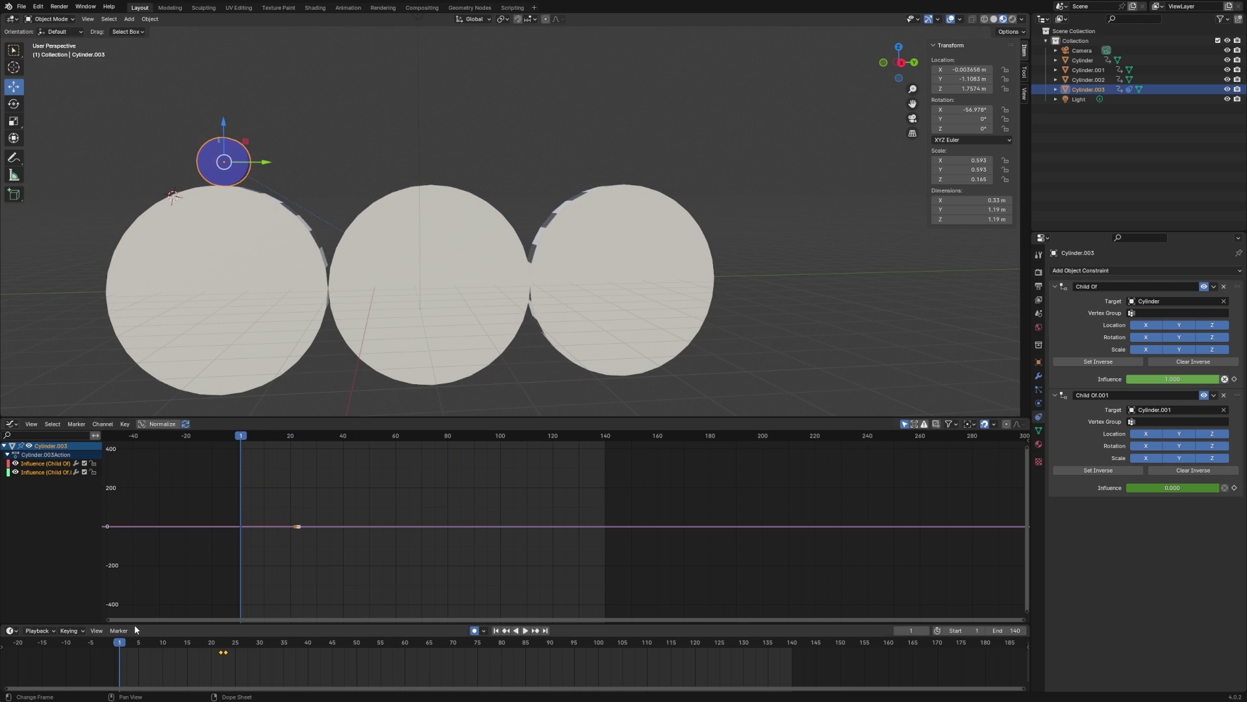
middle_click_drag(447, 302, 624, 328, "shift")
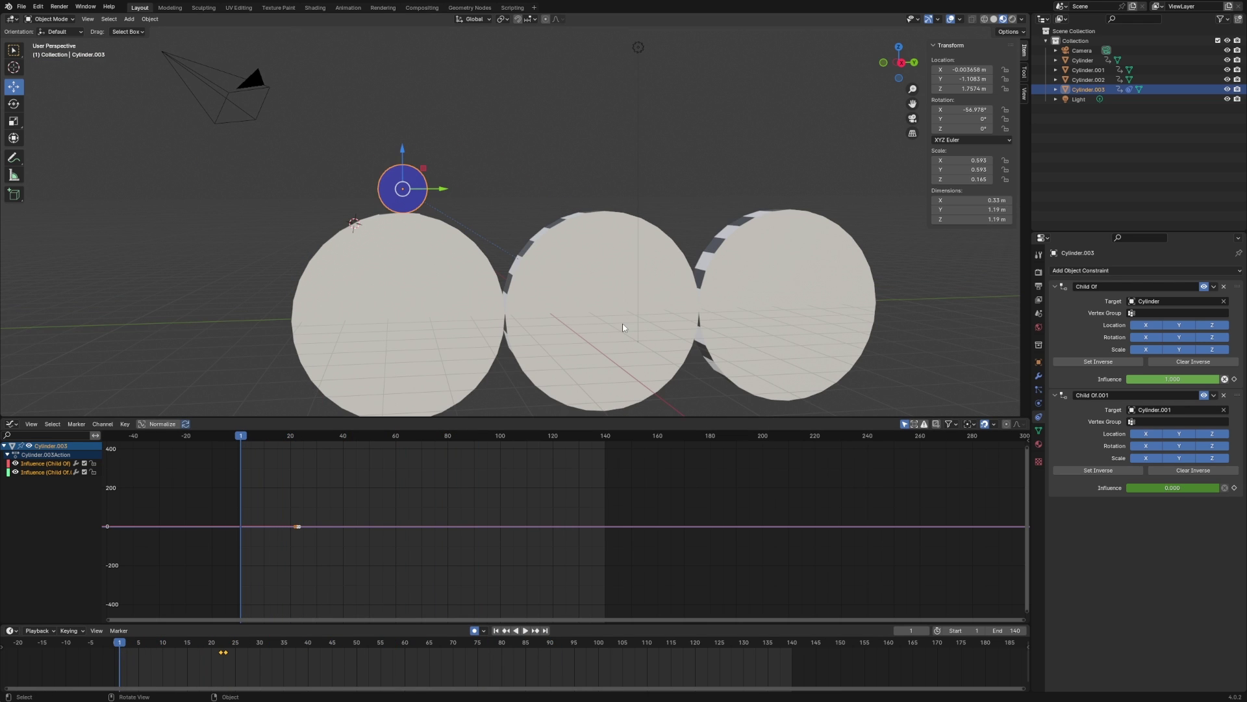
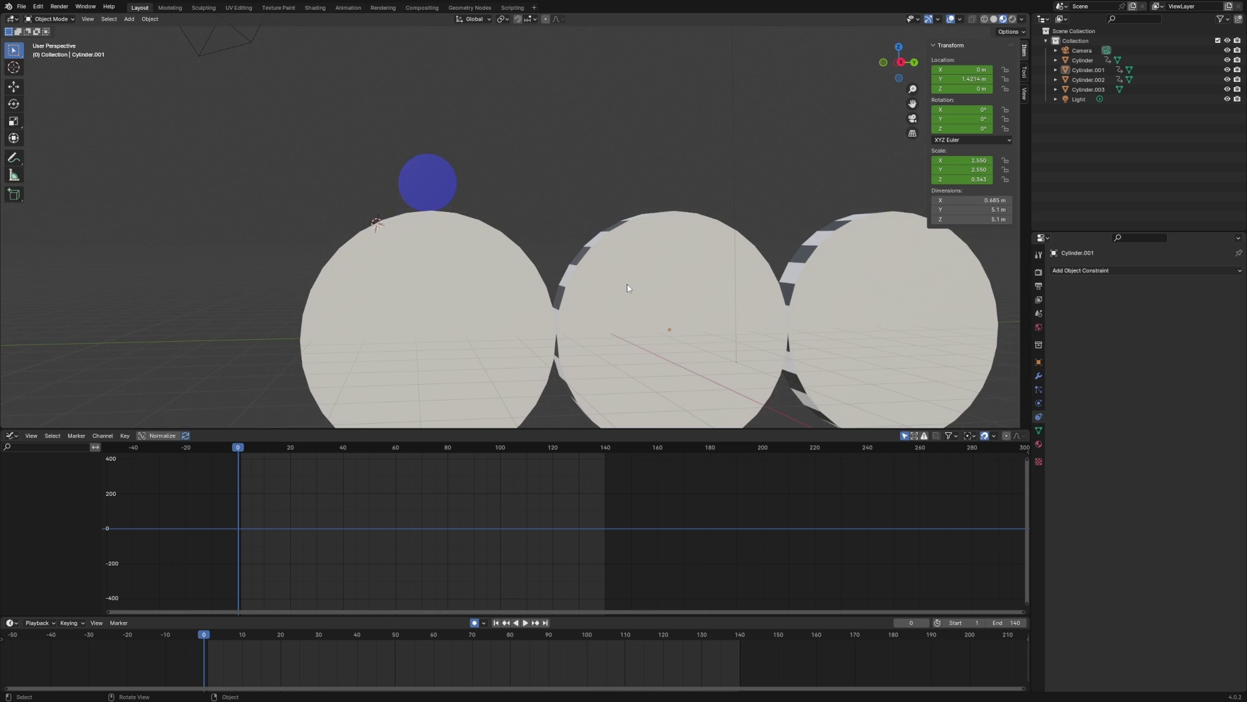
Preview the rotating cylinders and blue disc by playing and scrubbing from frame 1.
left_click(206, 638)
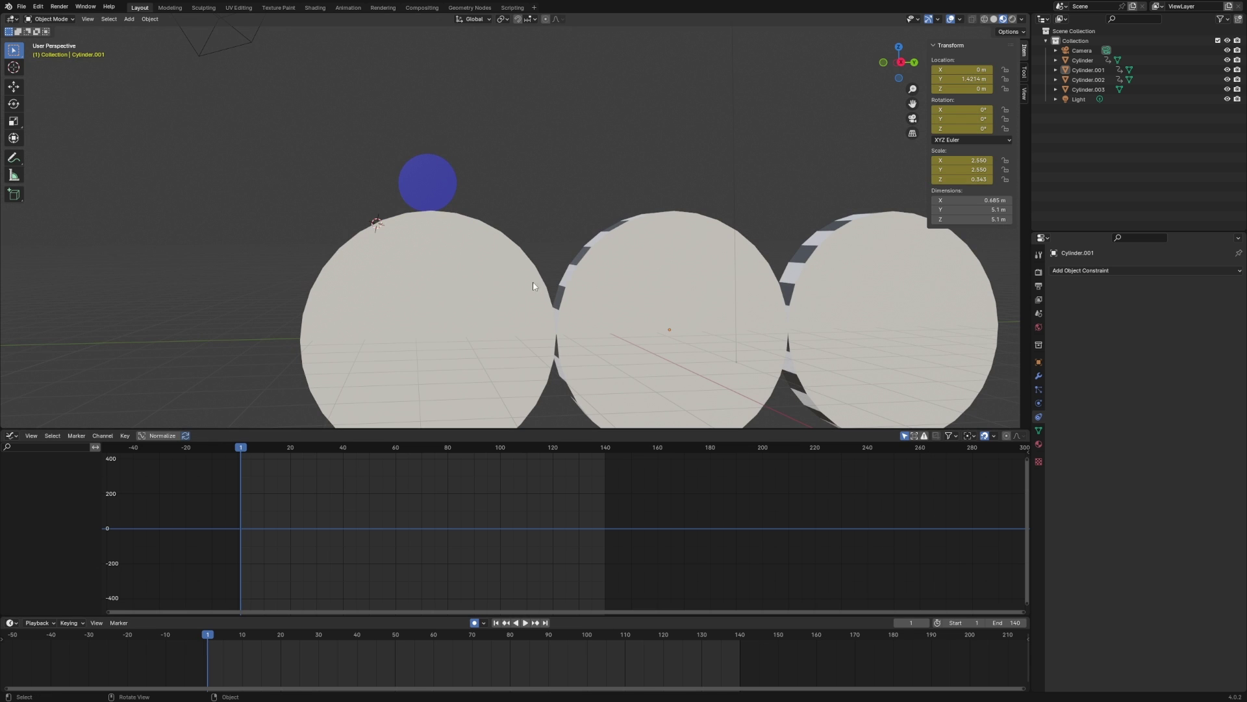
left_click(455, 192)
key("space")
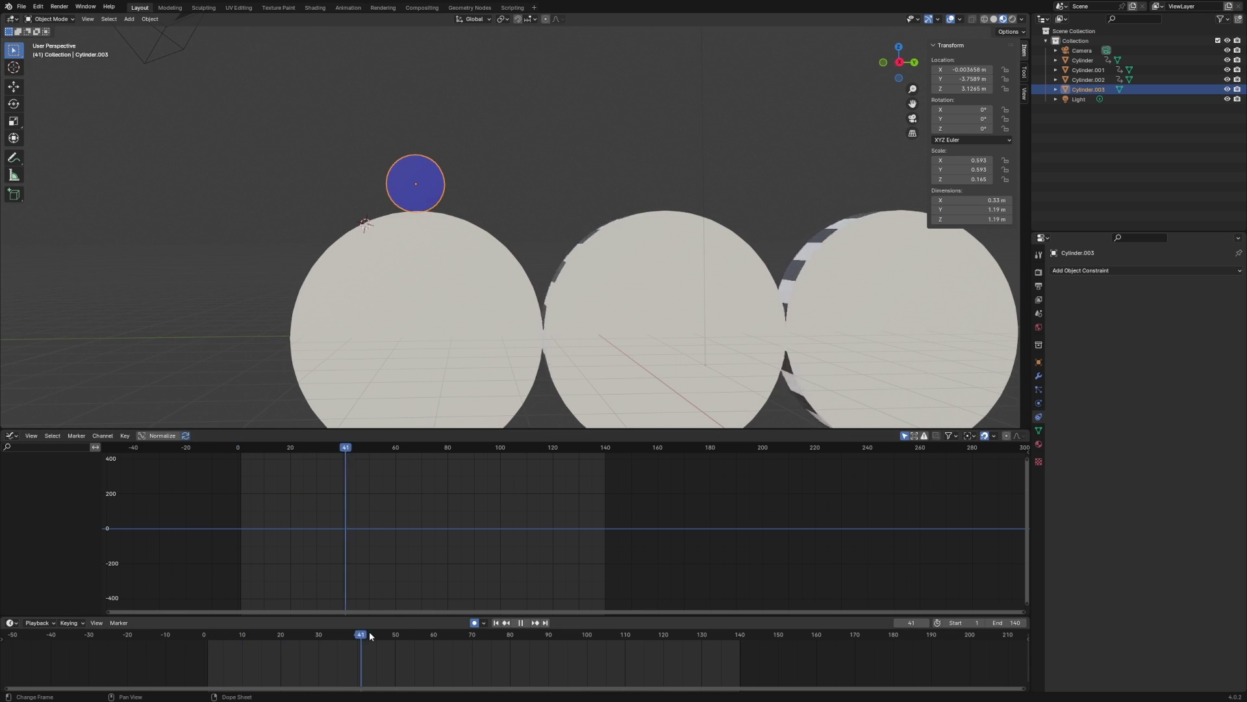
left_click_drag(370, 637, 319, 630)
middle_click_drag(536, 333, 445, 329)
left_click_drag(321, 634, 209, 644)
key("Escape")
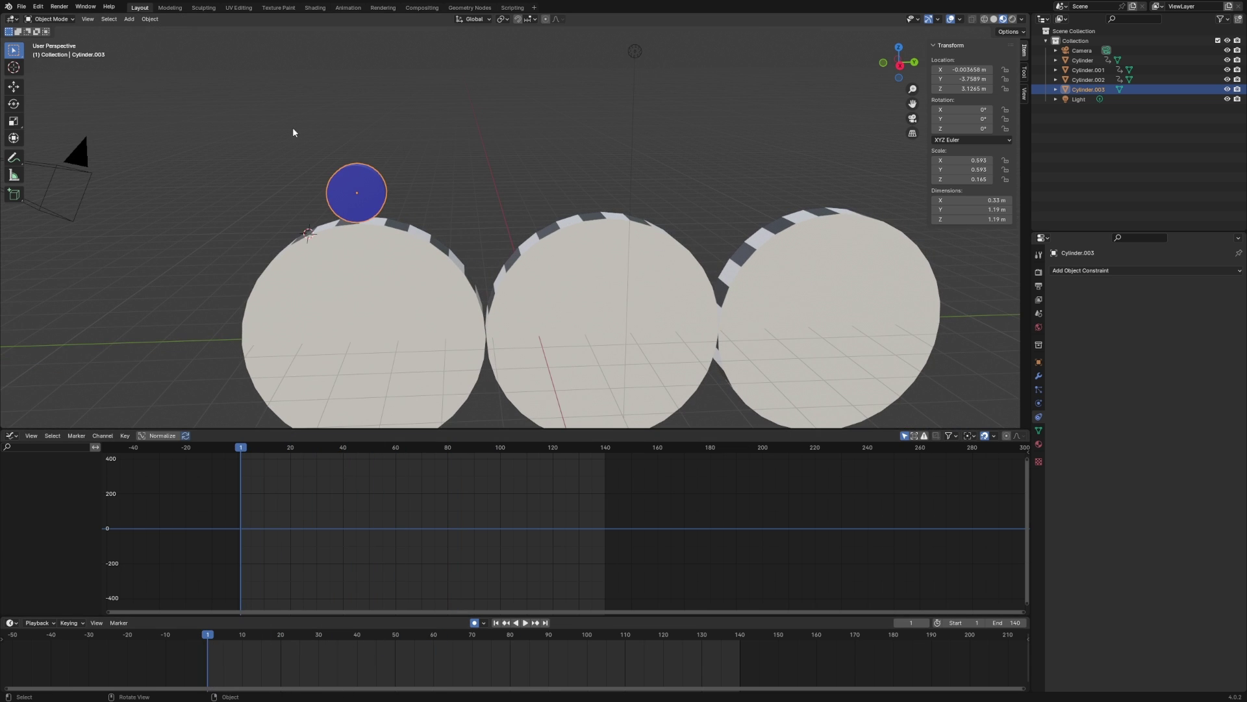
In Preferences > Add-ons, search 'Dyna' and tick Animation: Dynamic Parent.
left_click(39, 6)
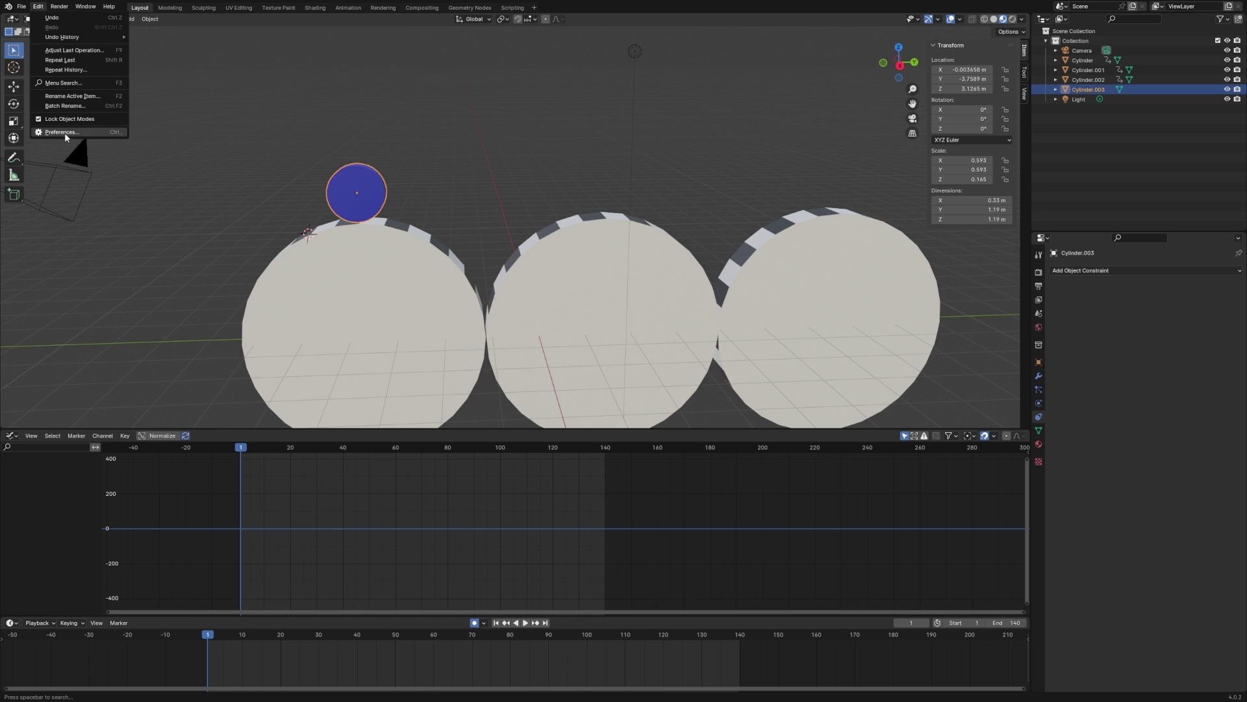
left_click(65, 132)
left_click(29, 104)
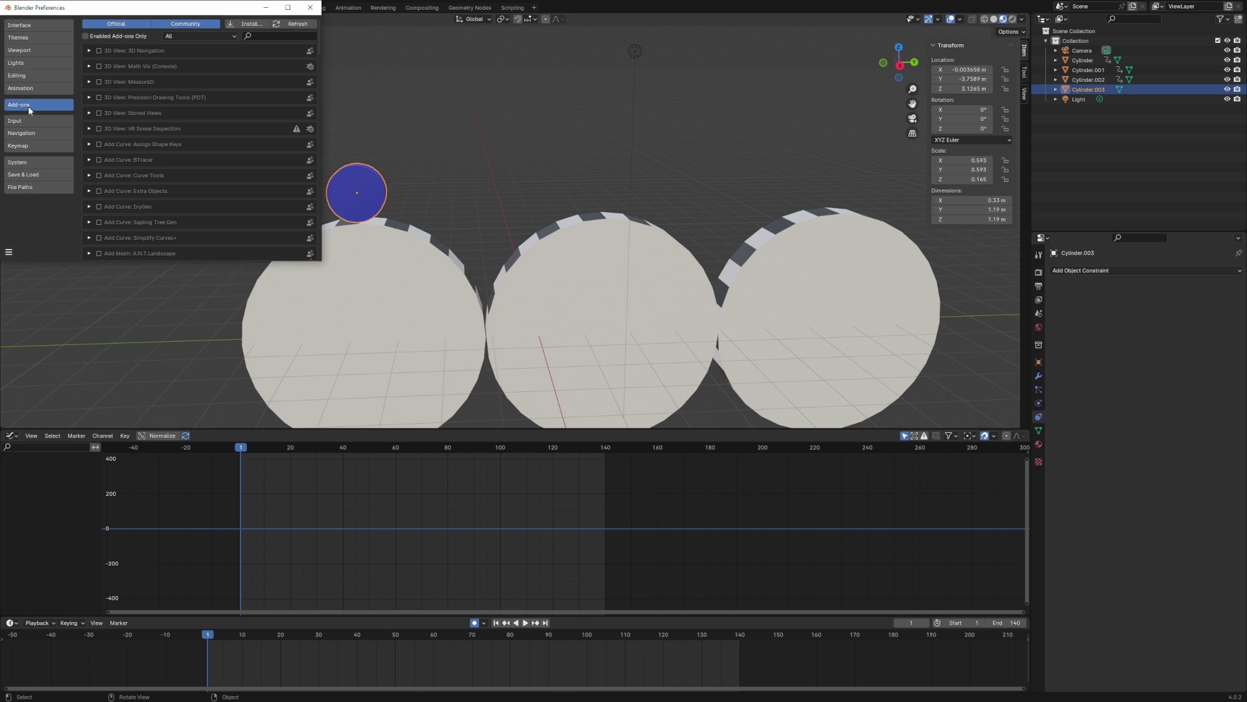
left_click(253, 38)
type("Dyna")
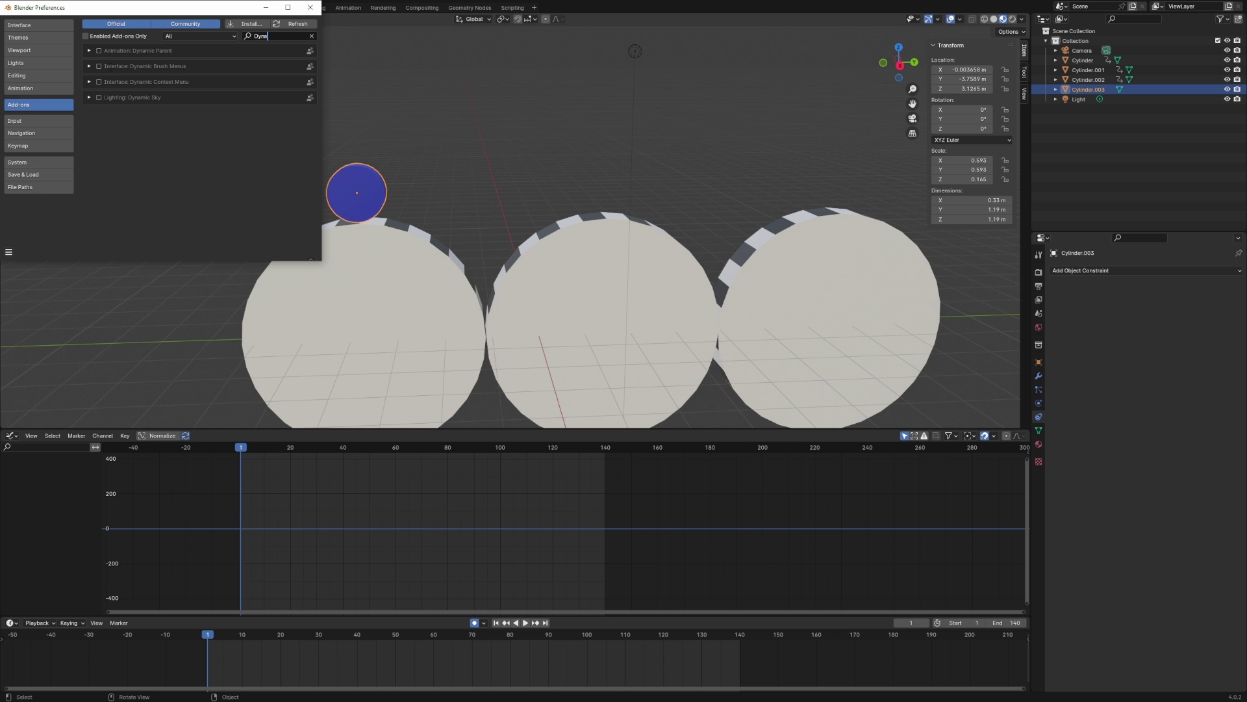
left_click(99, 51)
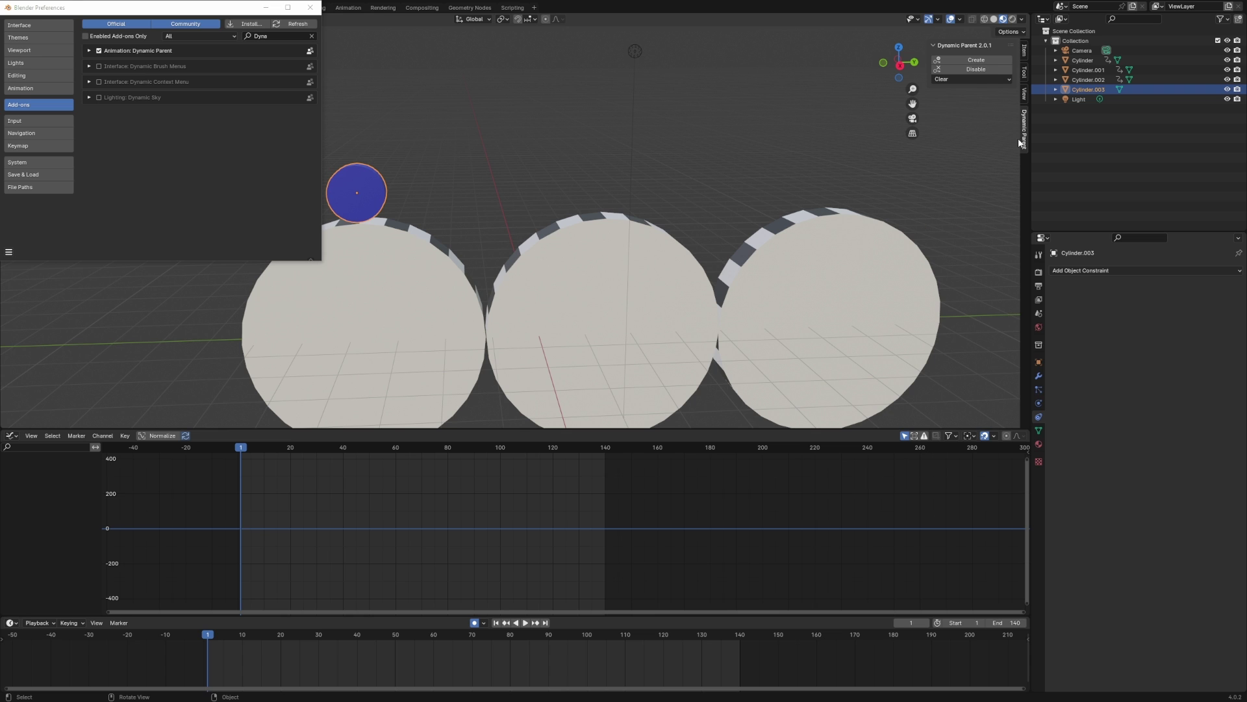
With Cylinder then the disc selected, Create a keyed DP_Cylinder constraint at frame 1.
key("n")
key("n")
left_click(310, 7)
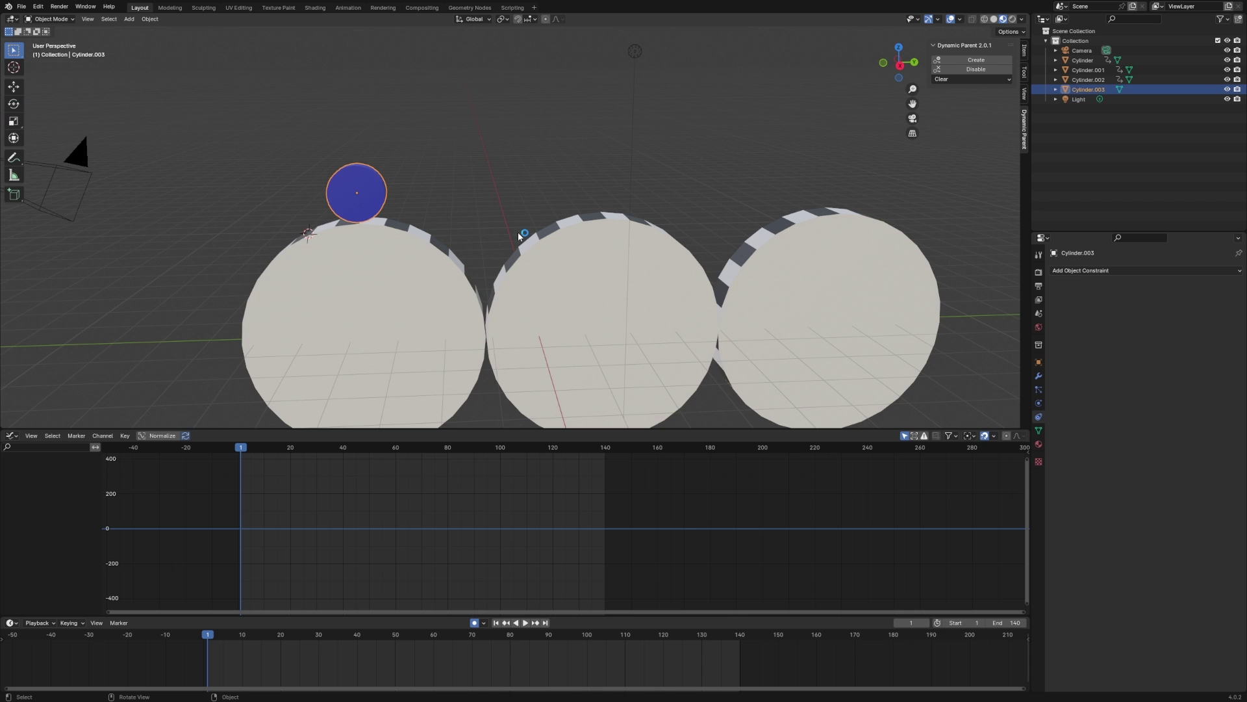
middle_click_drag(515, 236, 564, 248)
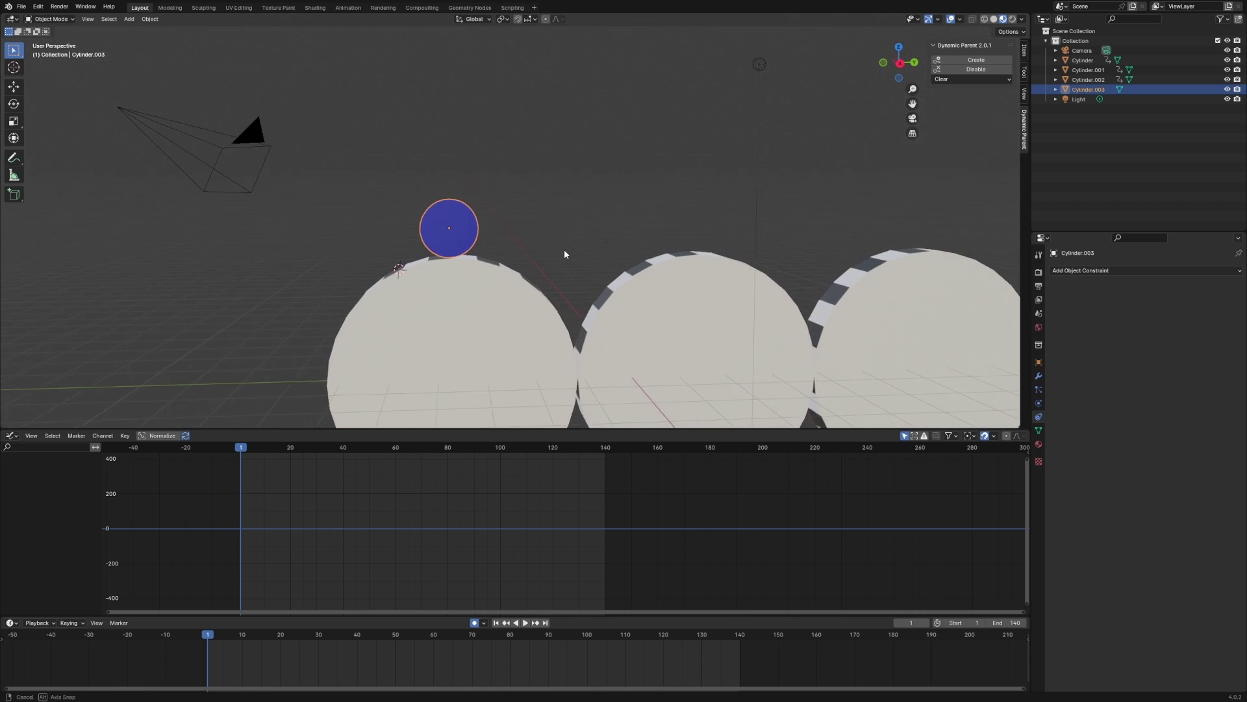
left_click(587, 223)
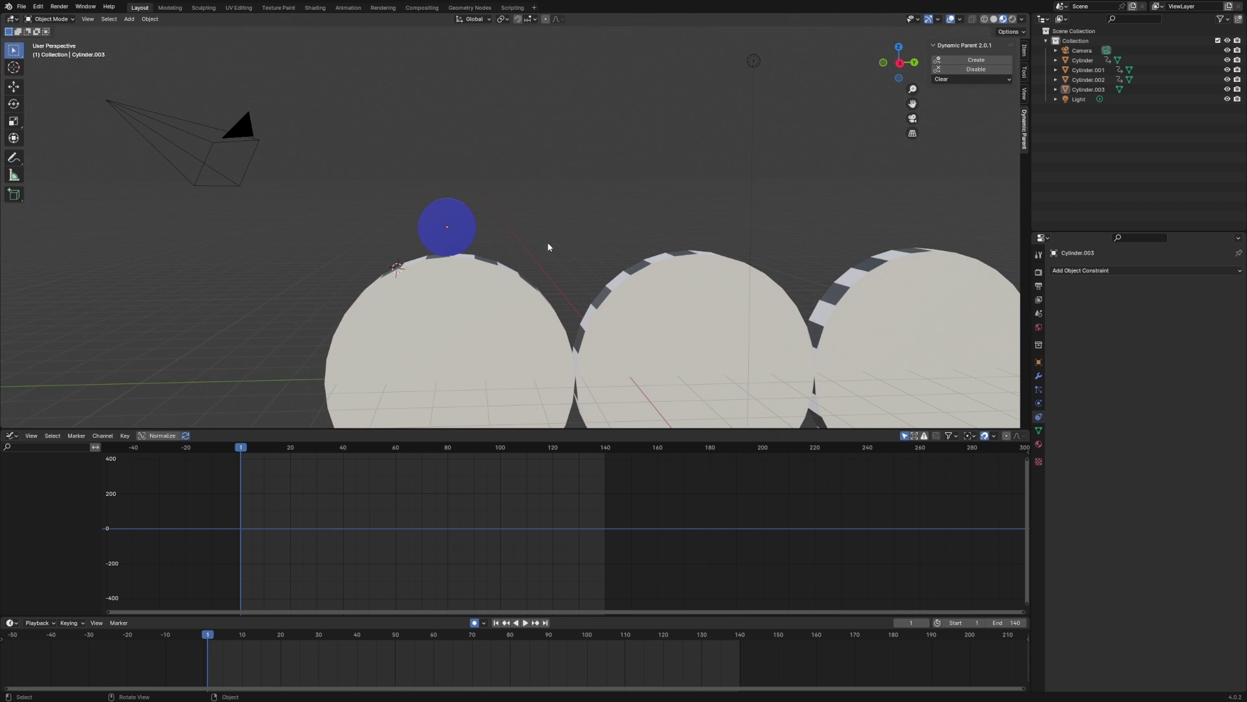
left_click(493, 283)
middle_click_drag(494, 282, 465, 217)
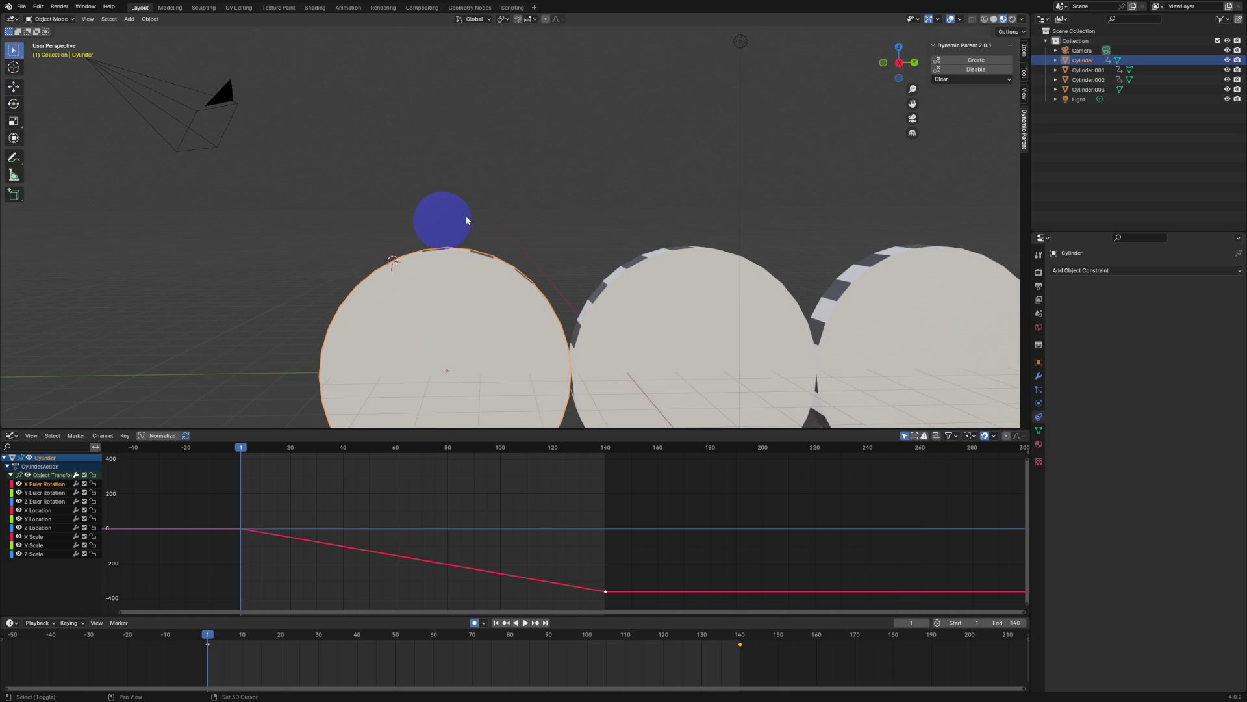
left_click(448, 223, "shift")
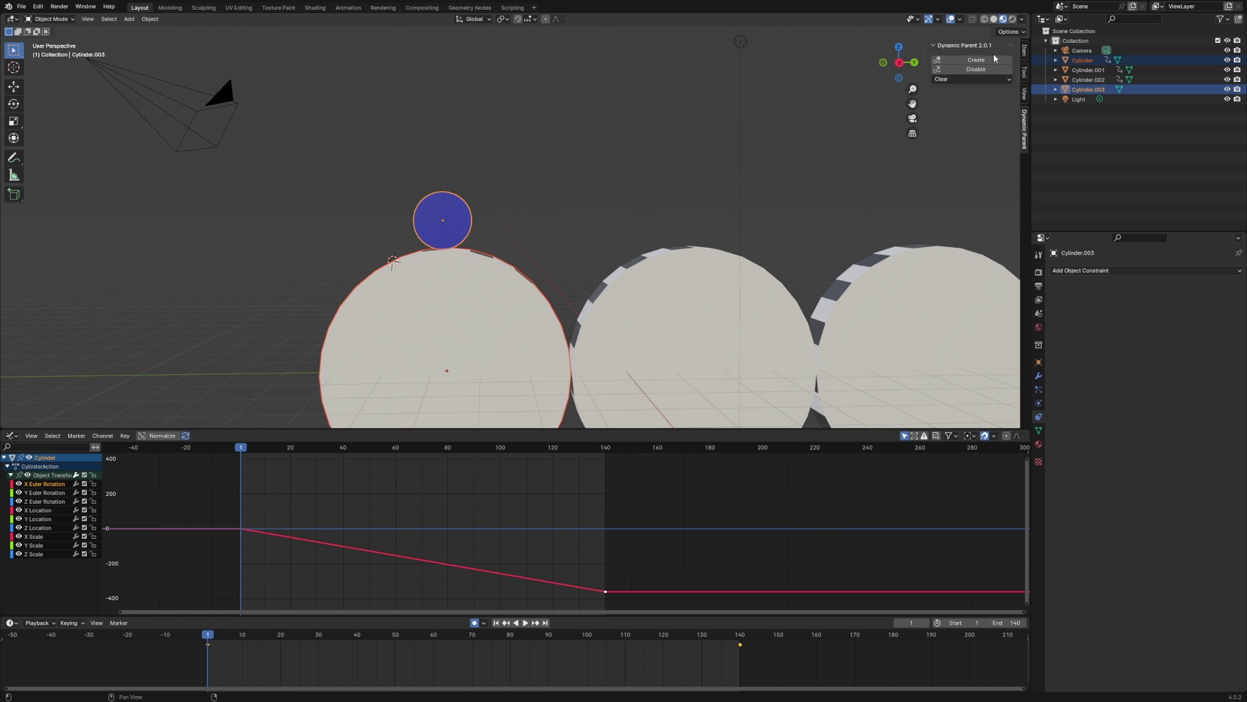
left_click(973, 61)
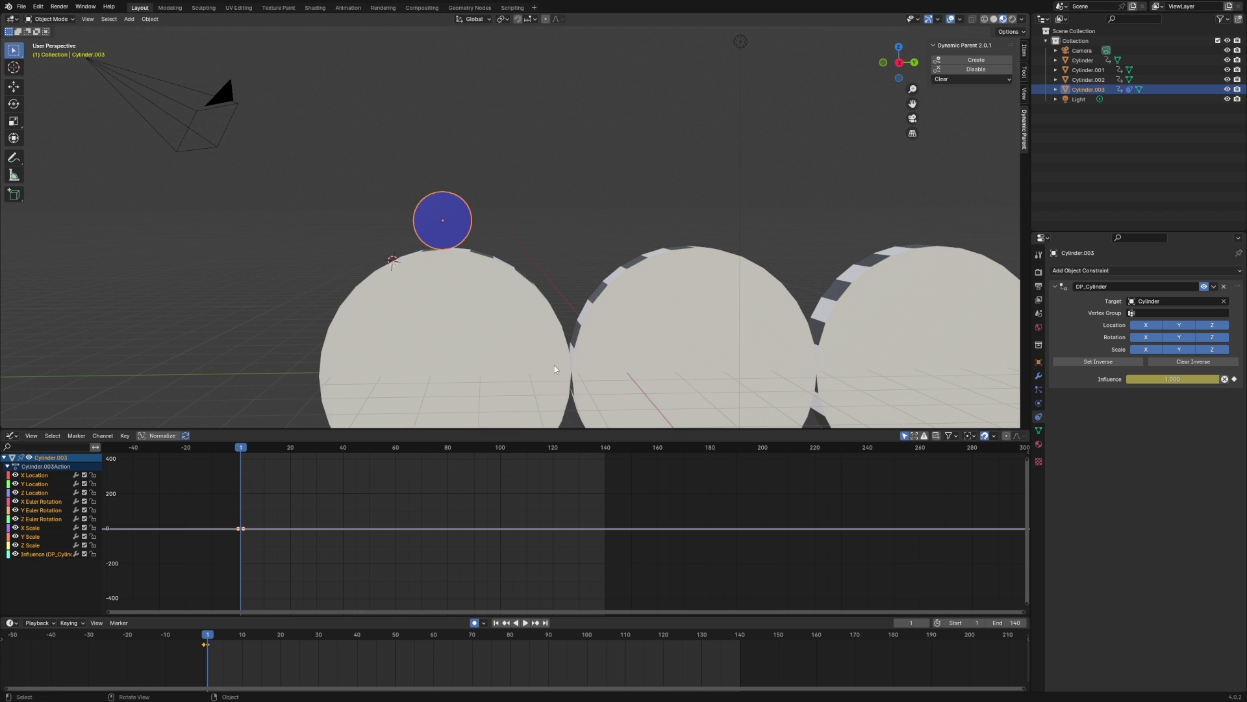
Play to frame 23 and check the disc's contact between frames 22 and 23.
key("space")
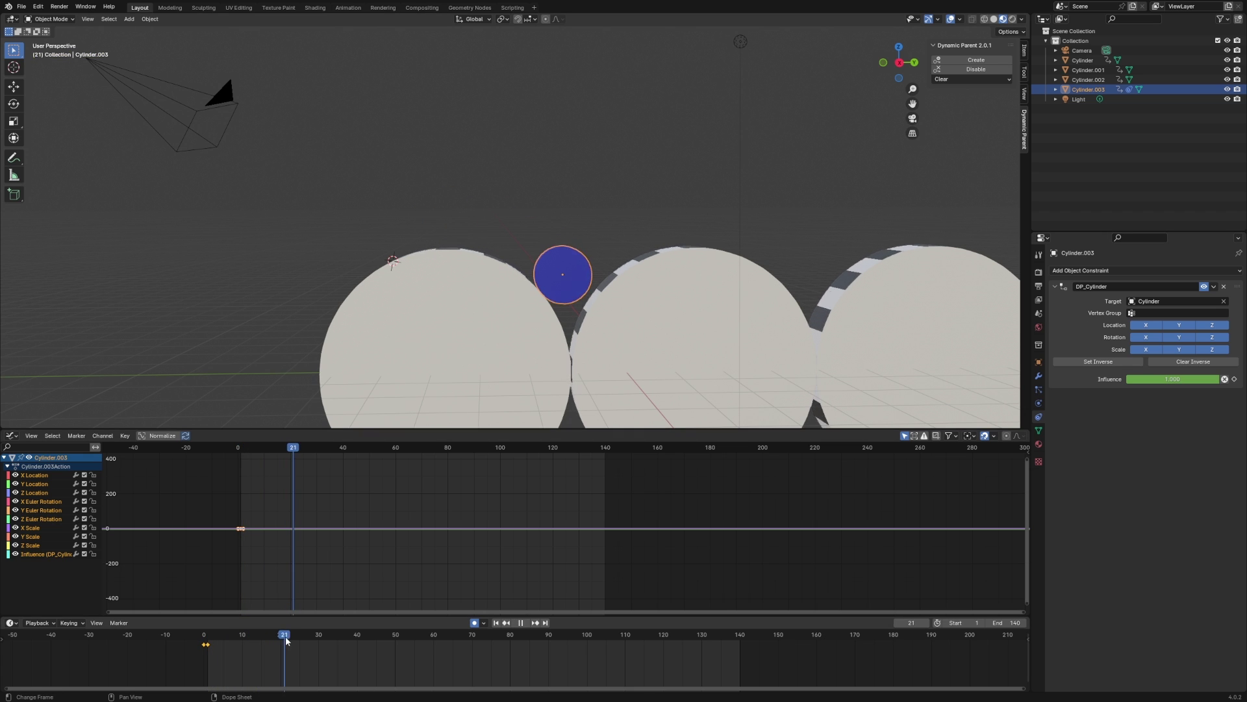
key("space")
middle_click_drag(626, 290, 635, 286)
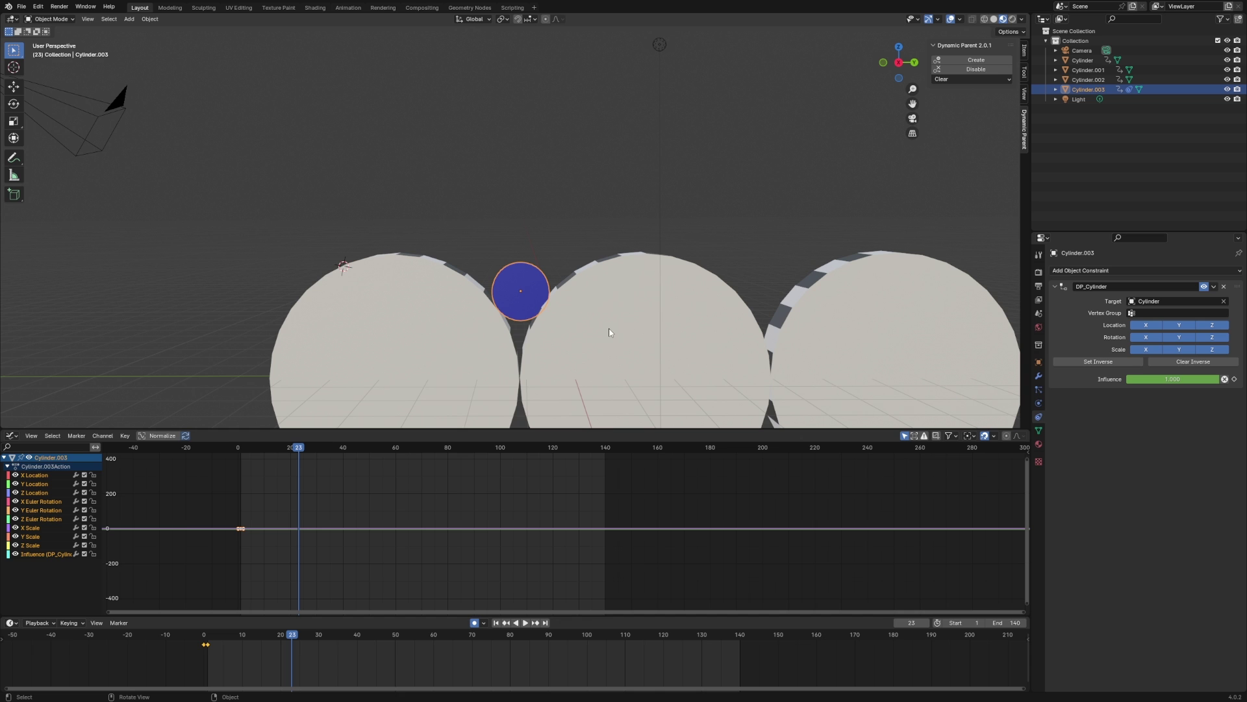
left_click_drag(293, 639, 292, 636)
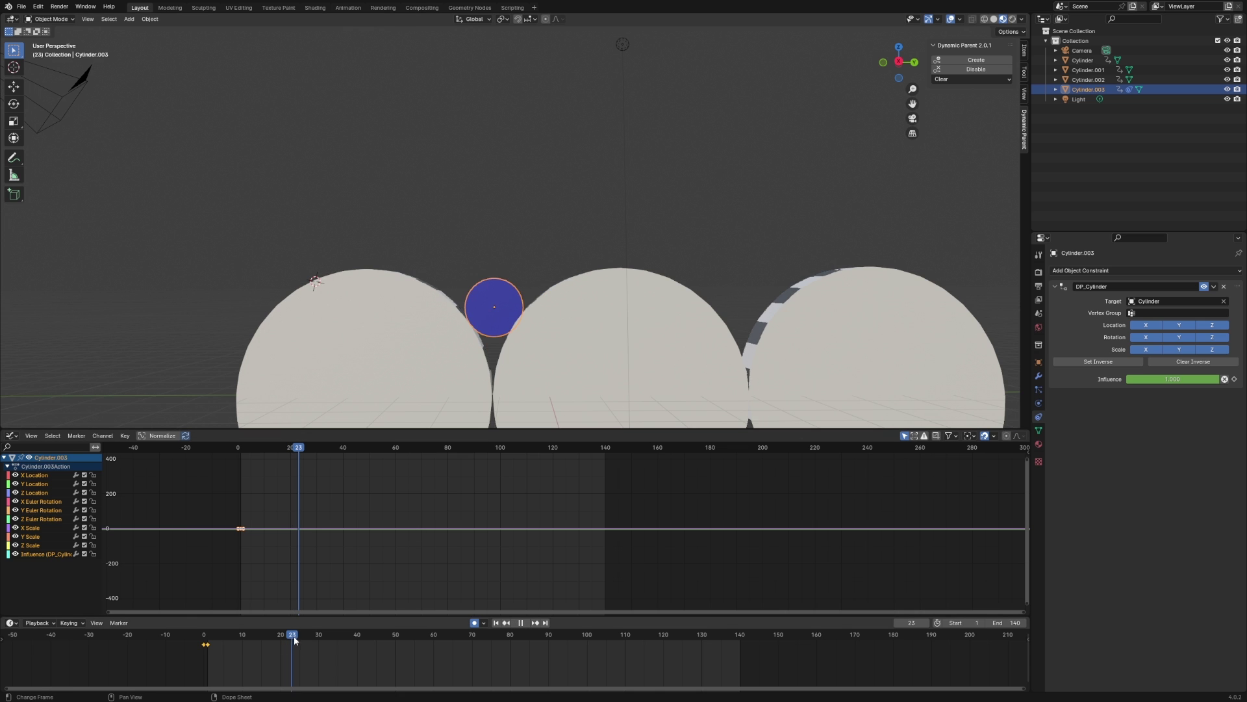
left_click_drag(293, 639, 293, 641)
Disable the disc's DP_Cylinder constraint at frame 23 and scrub back to verify the release.
left_click(976, 70)
mouse_move(292, 639)
left_mouse_down()
mouse_move(231, 640)
mouse_move(292, 636)
left_mouse_up()
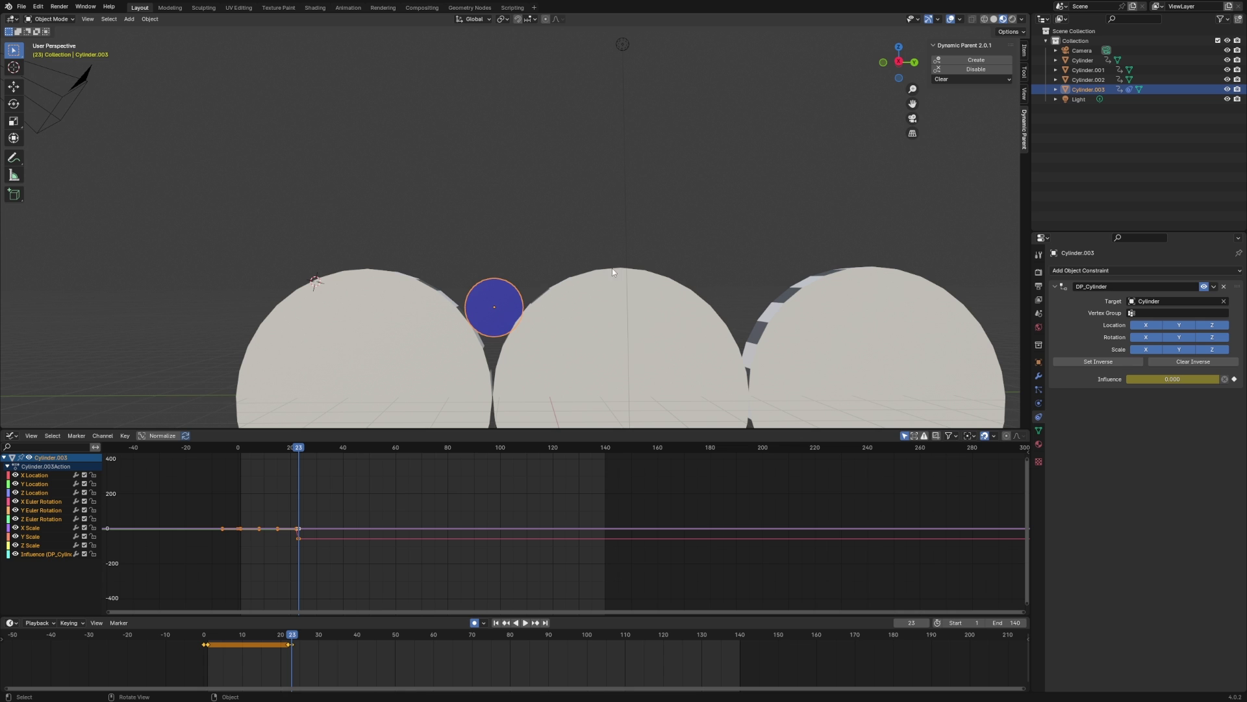
left_click_drag(267, 672, 292, 652)
Parent the disc to Cylinder.001 at frame 23, creating DP_Cylinder.001.
left_click(557, 340)
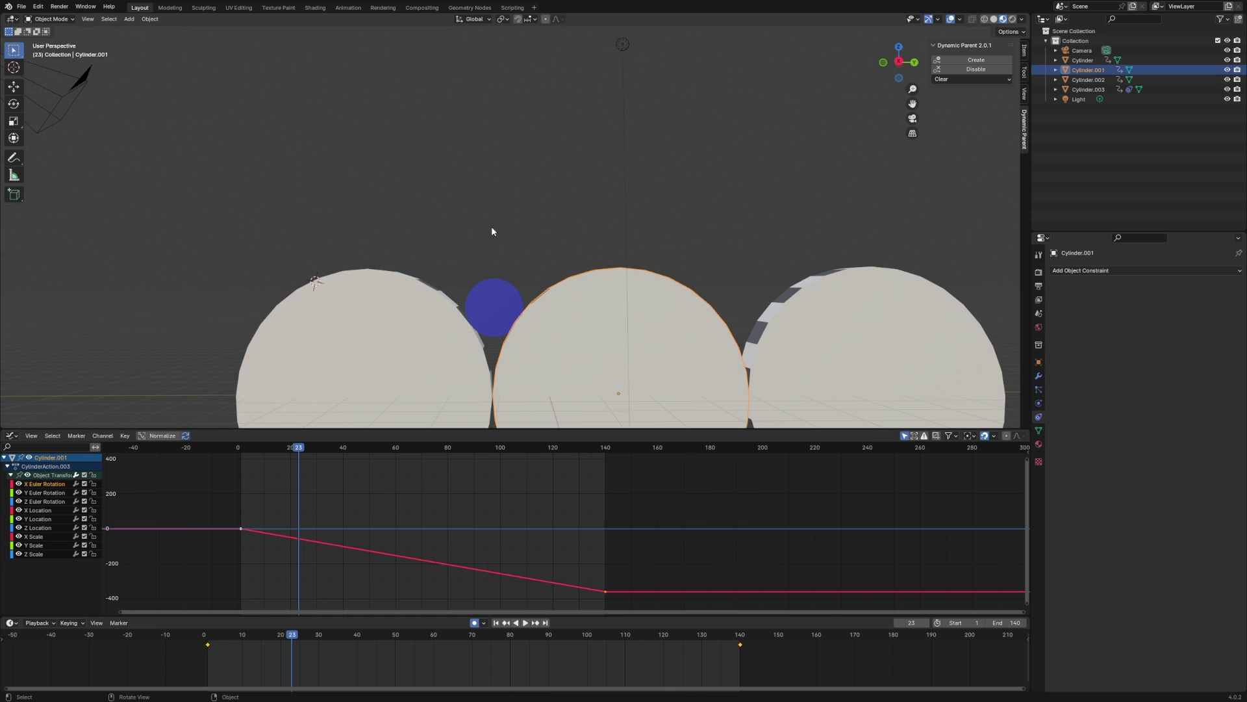
left_click(495, 292, "shift")
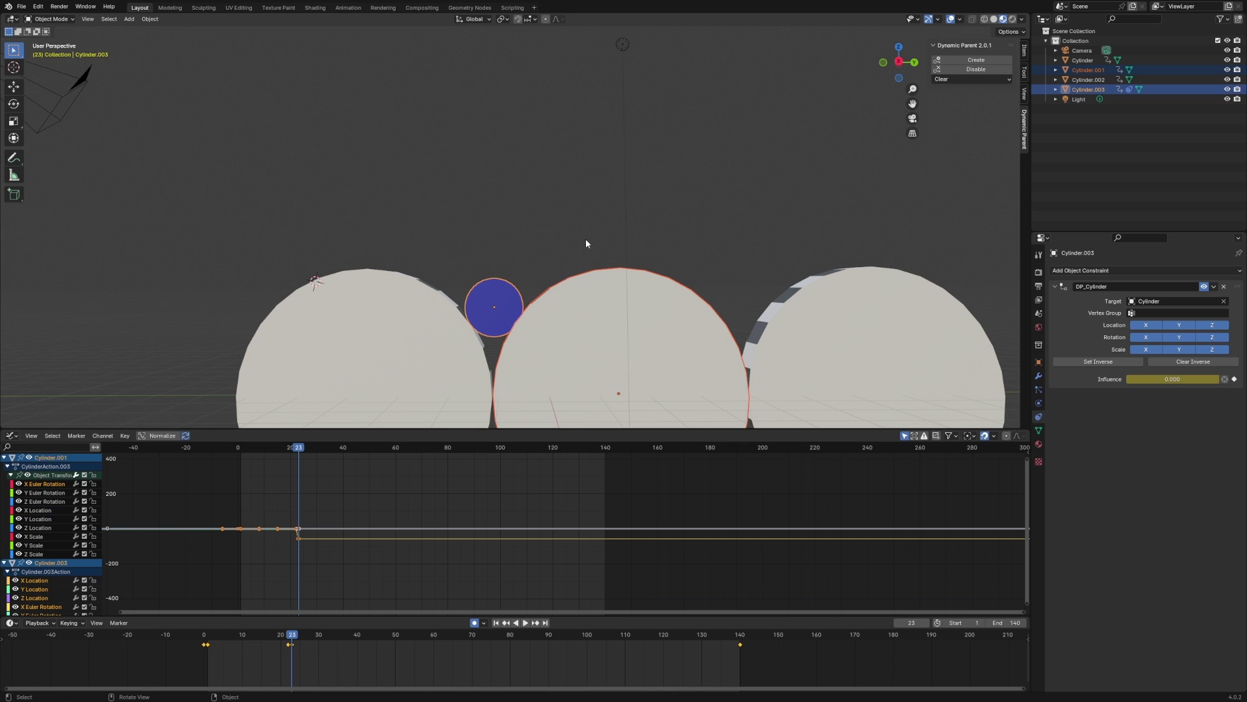
left_click(976, 59)
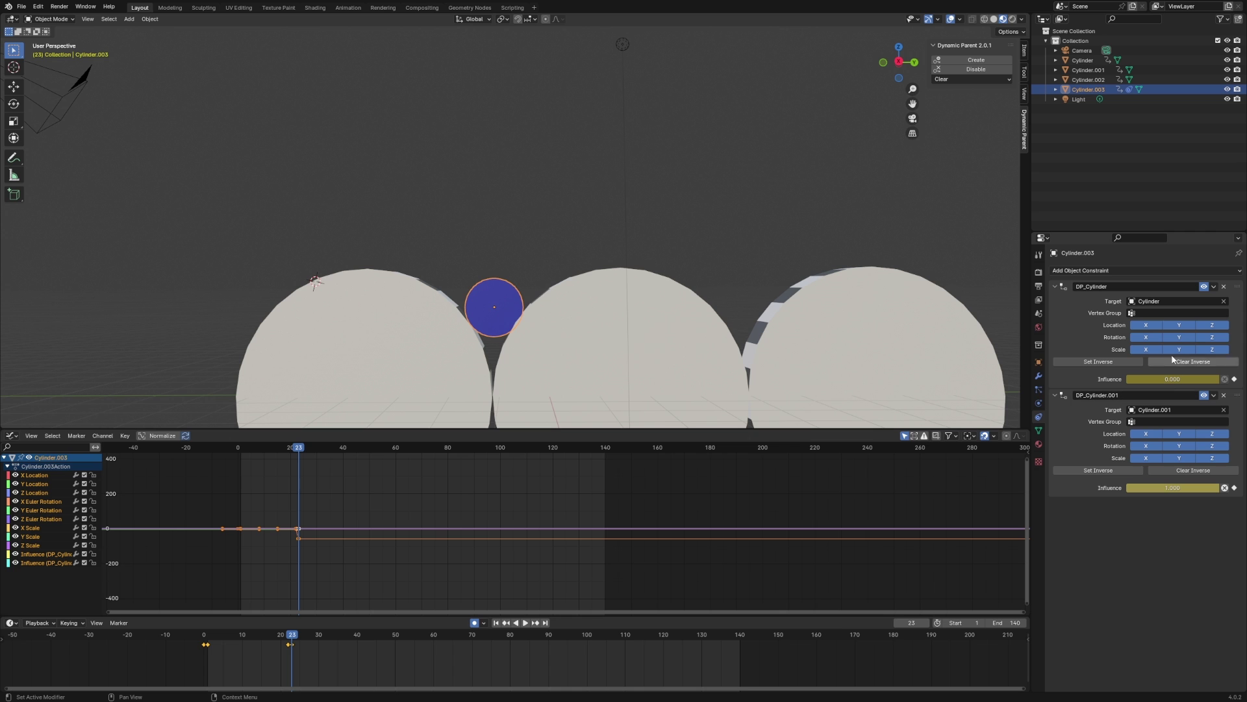
left_click_drag(292, 640, 452, 642)
Advance to frame 65, where the disc sits between the second and third cylinders.
middle_click_drag(811, 340, 731, 328, "shift")
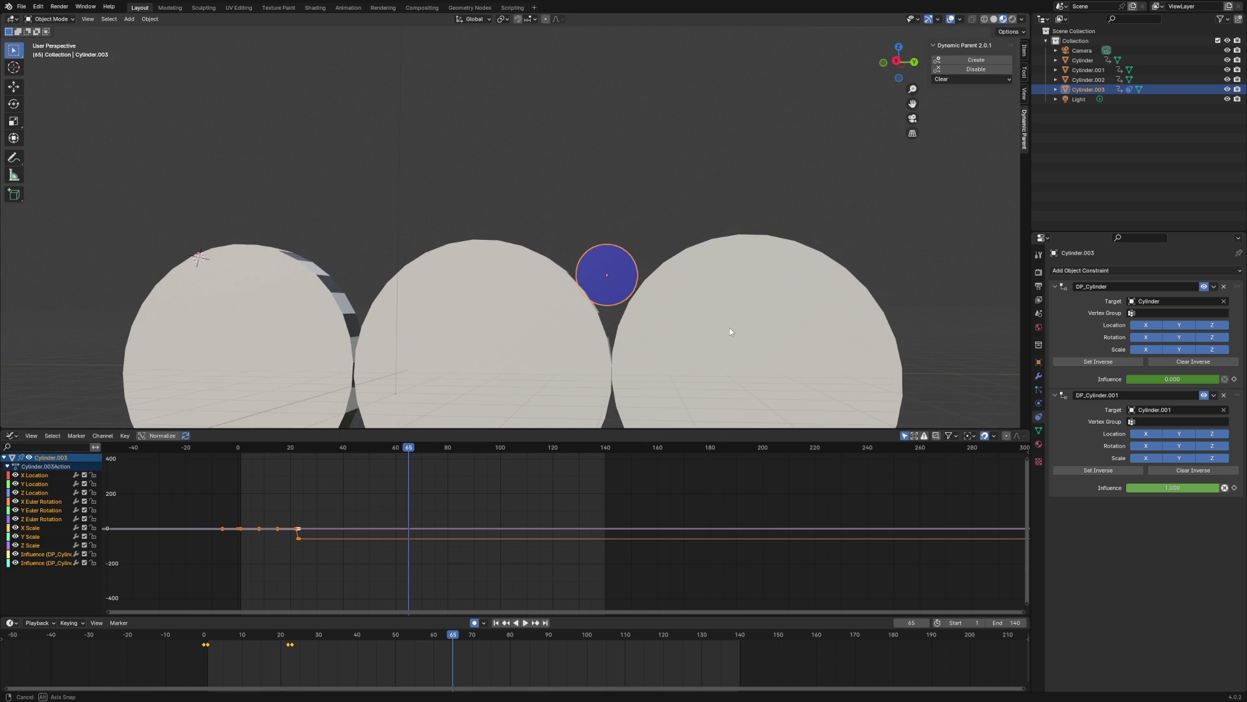
left_click_drag(460, 640, 454, 639)
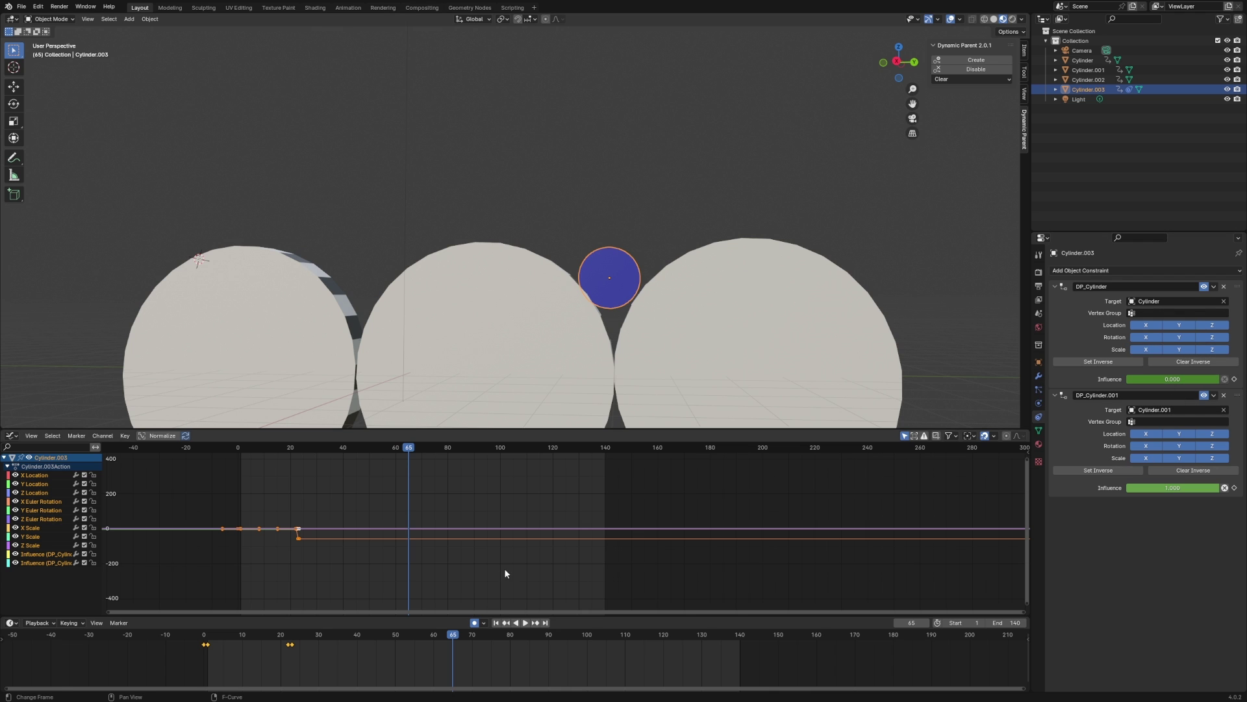
key("space")
left_click_drag(451, 639, 454, 638)
key("Escape")
Disable DP_Cylinder.001 at frame 65 and parent the disc to Cylinder.002 as DP_Cylinder.002.
left_click(994, 70)
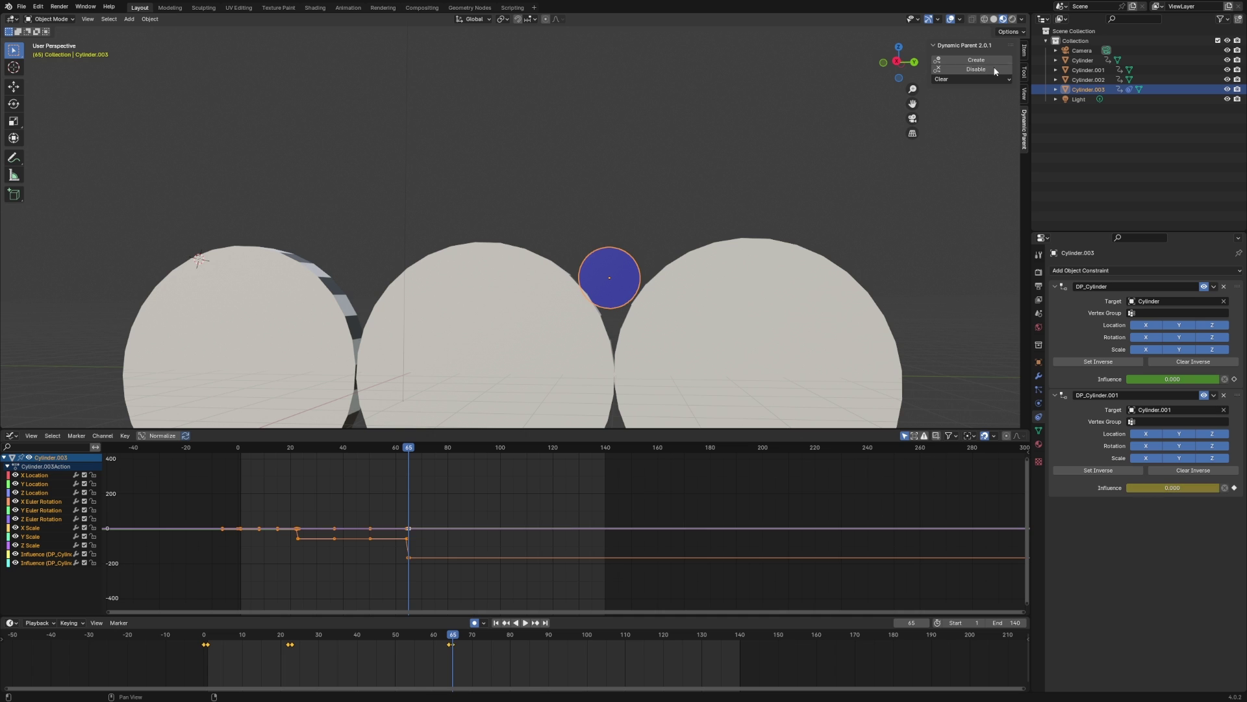
left_click(767, 312)
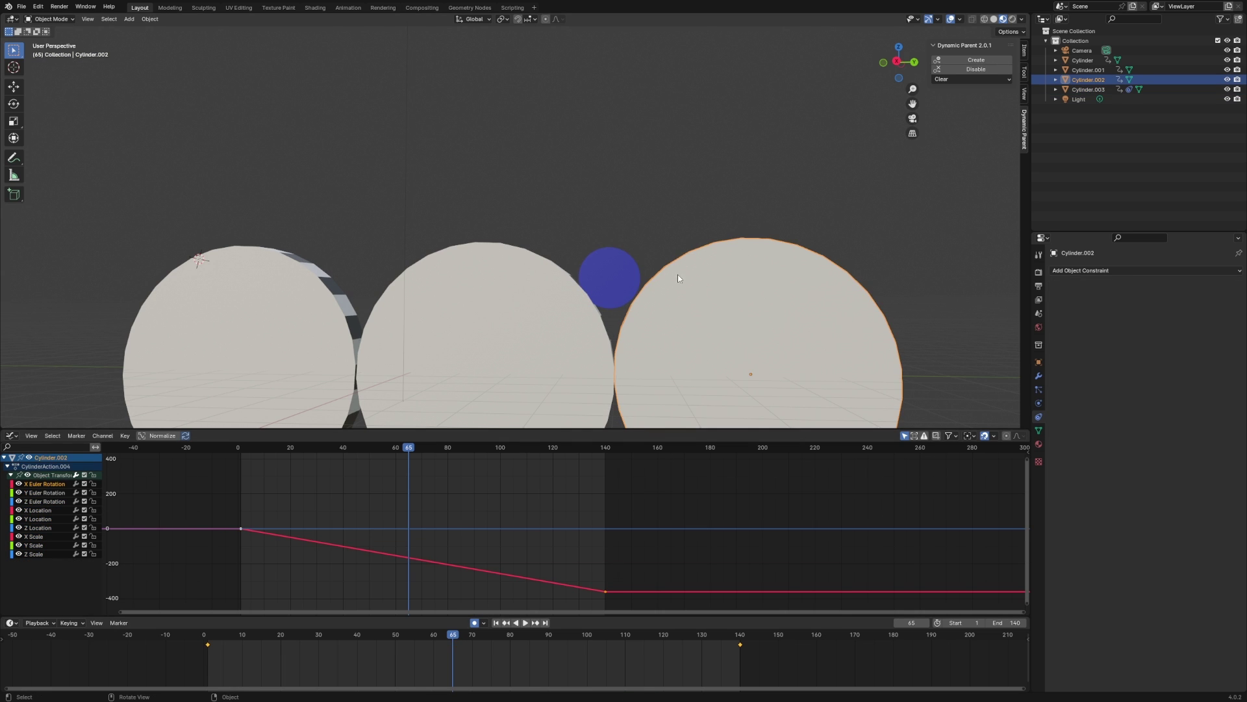
left_click(610, 259)
left_click(727, 303)
middle_click_drag(724, 292, 599, 243)
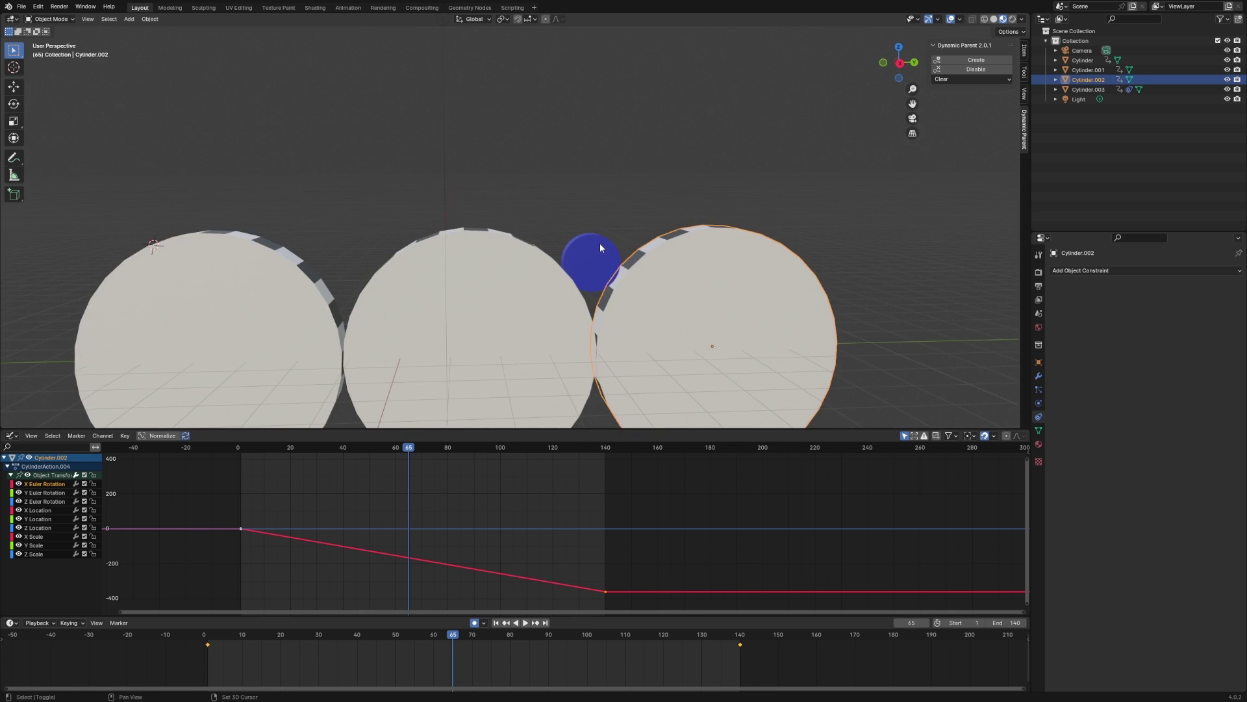
left_click(599, 243, "shift")
left_click(988, 58)
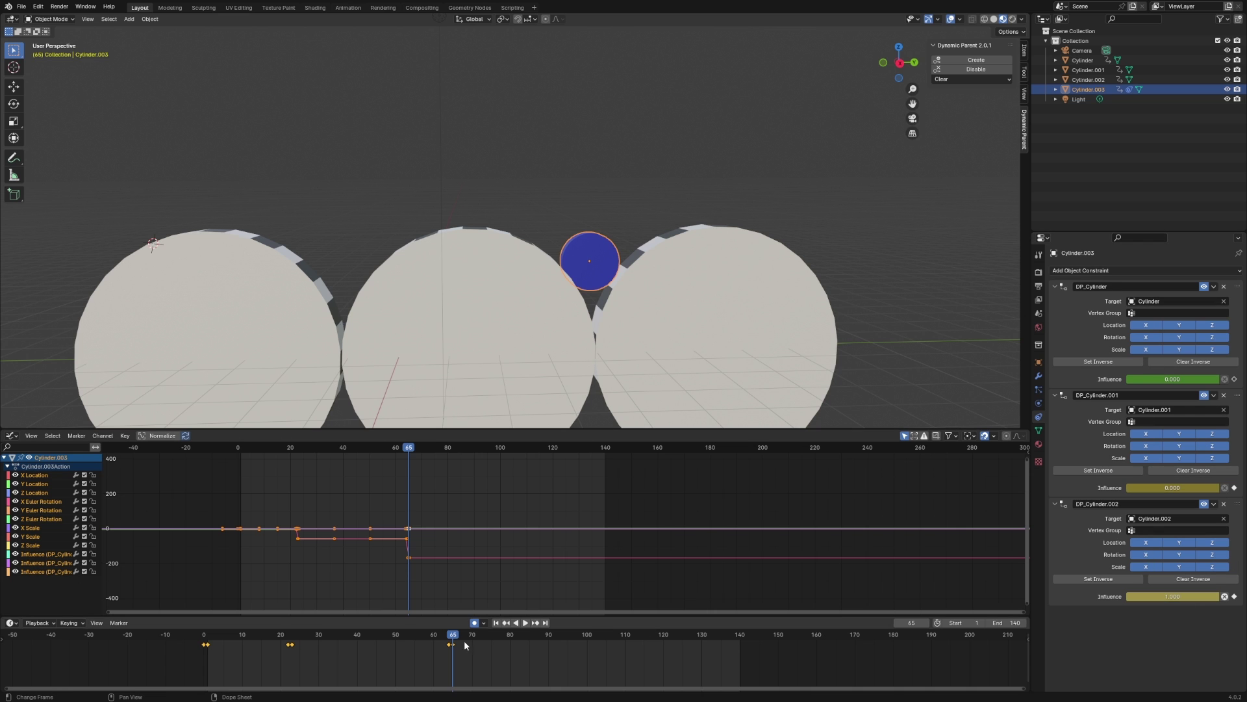
Scrub back to frame 1 and deselect everything.
left_click_drag(447, 639, 208, 637)
left_click(481, 364)
left_click(585, 427)
key("space")
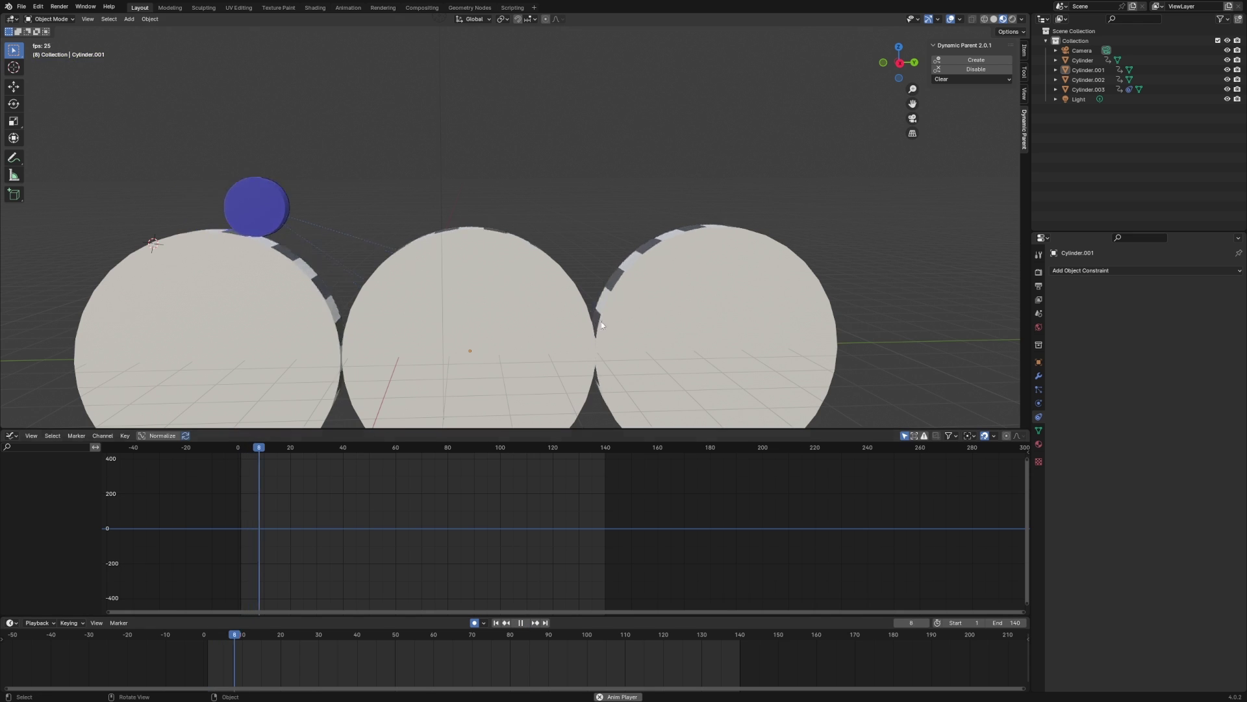
mouse_move(601, 322)
middle_mouse_down()
mouse_move(606, 306)
mouse_move(589, 311)
mouse_move(602, 311)
middle_mouse_up()
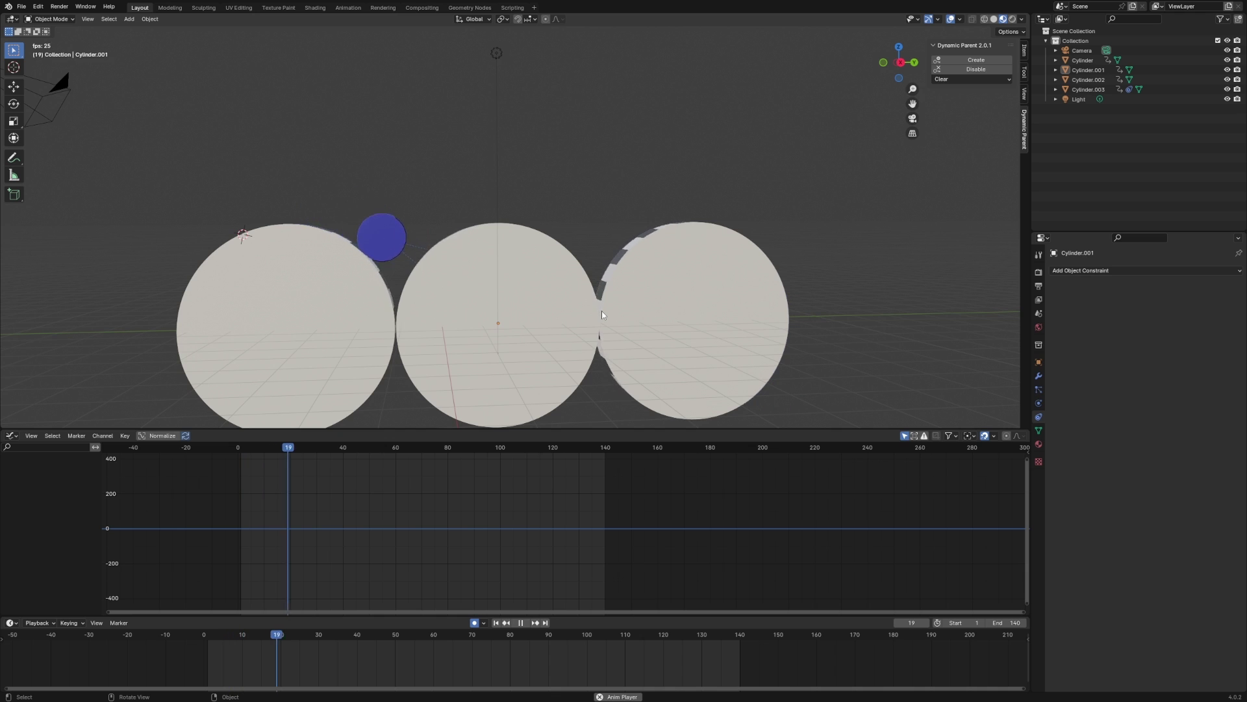
middle_click_drag(629, 315, 675, 282)
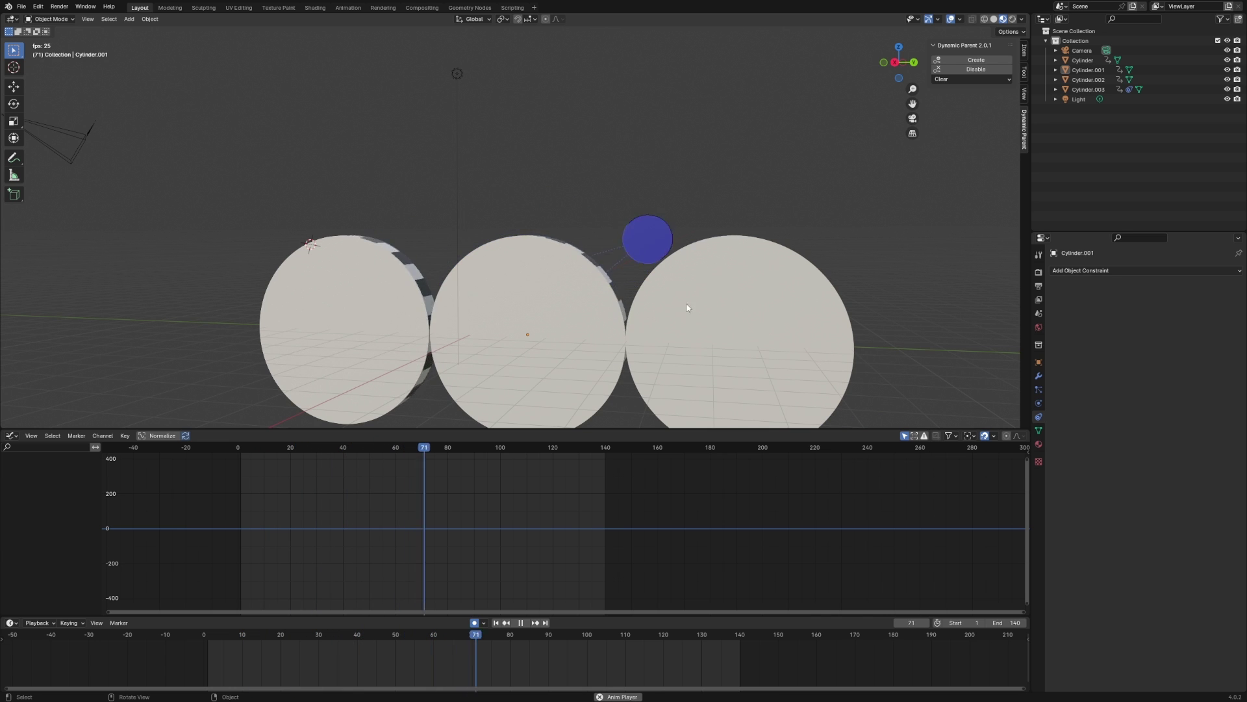
middle_click_drag(702, 286, 731, 267)
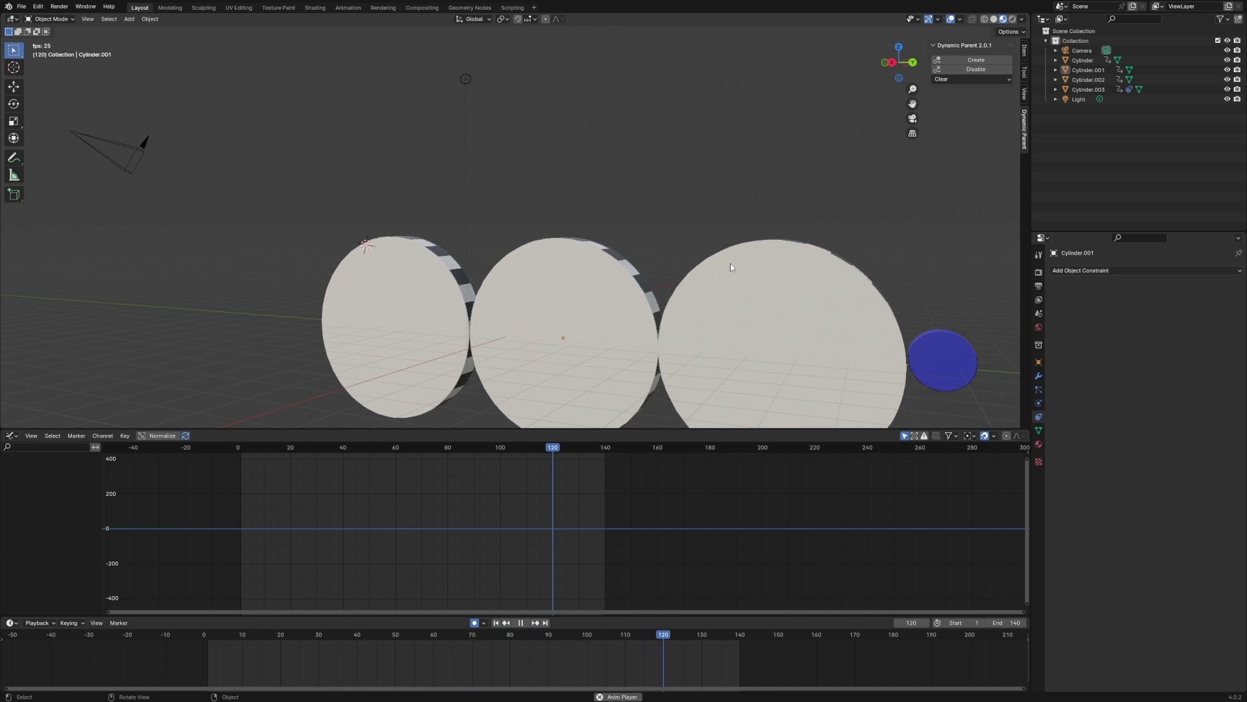